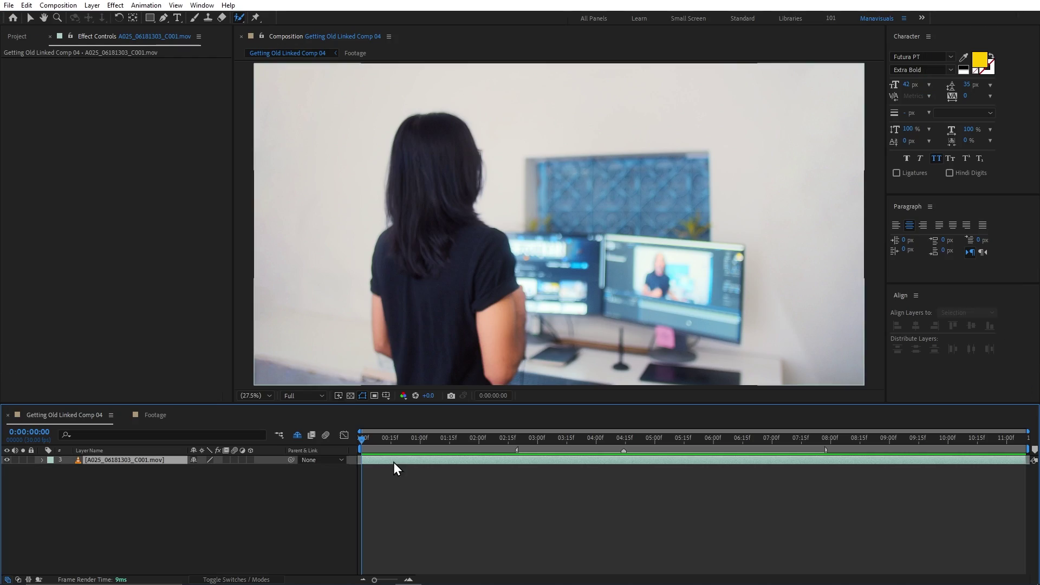
Step: Set the work area from 0:00:02:20 to 0:00:07:27 and queue the composition for rendering
{"action": "left_click_drag", "start_coordinate": [386, 440], "coordinate": [519, 447]}
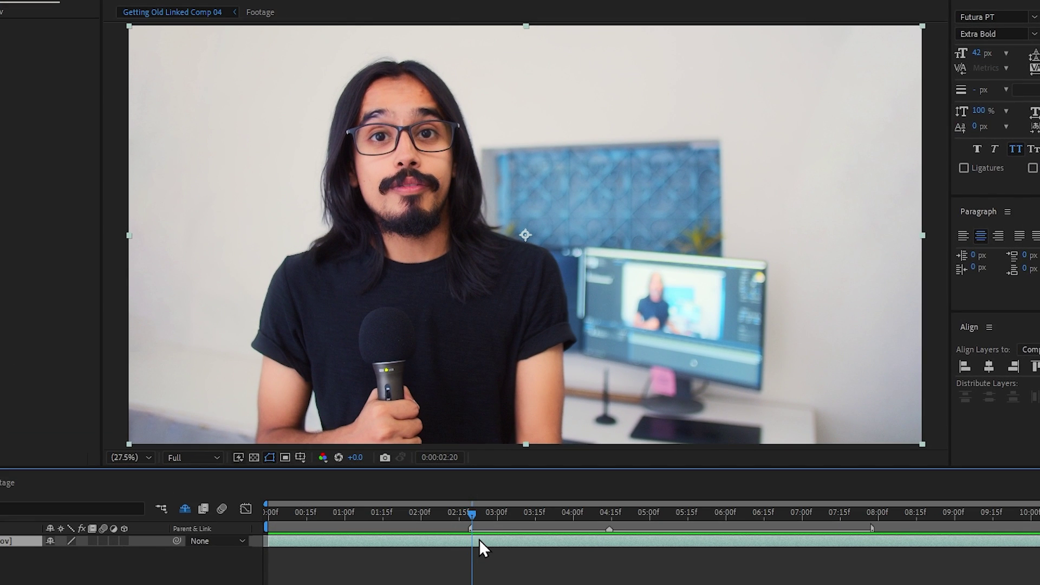
{"action": "mouse_move", "coordinate": [485, 530]}
{"action": "left_mouse_down"}
{"action": "mouse_move", "coordinate": [830, 515]}
{"action": "mouse_move", "coordinate": [657, 534]}
{"action": "mouse_move", "coordinate": [472, 531]}
{"action": "left_mouse_up"}
{"action": "key", "text": "b"}
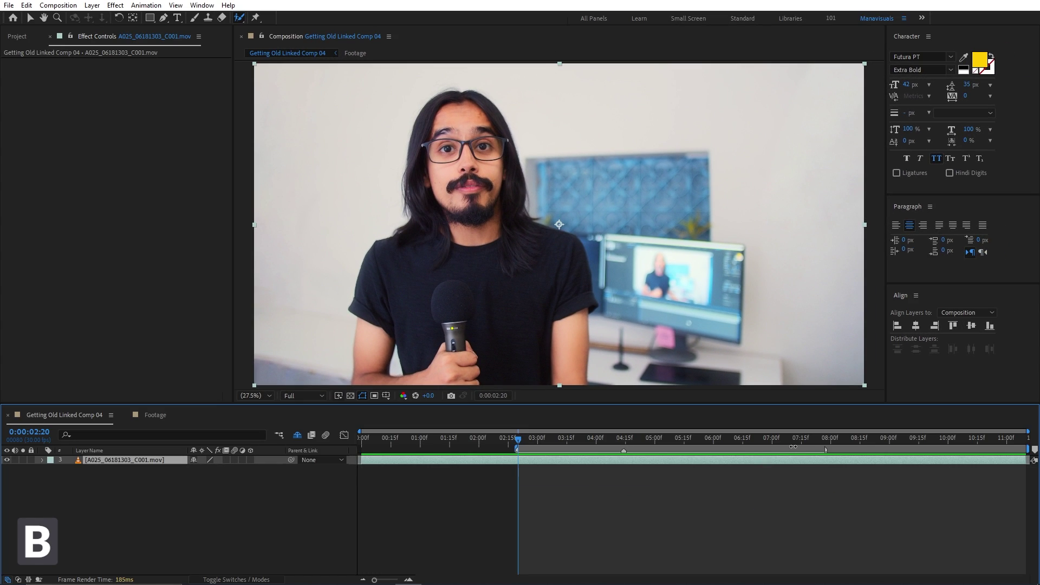
{"action": "left_click", "coordinate": [823, 440]}
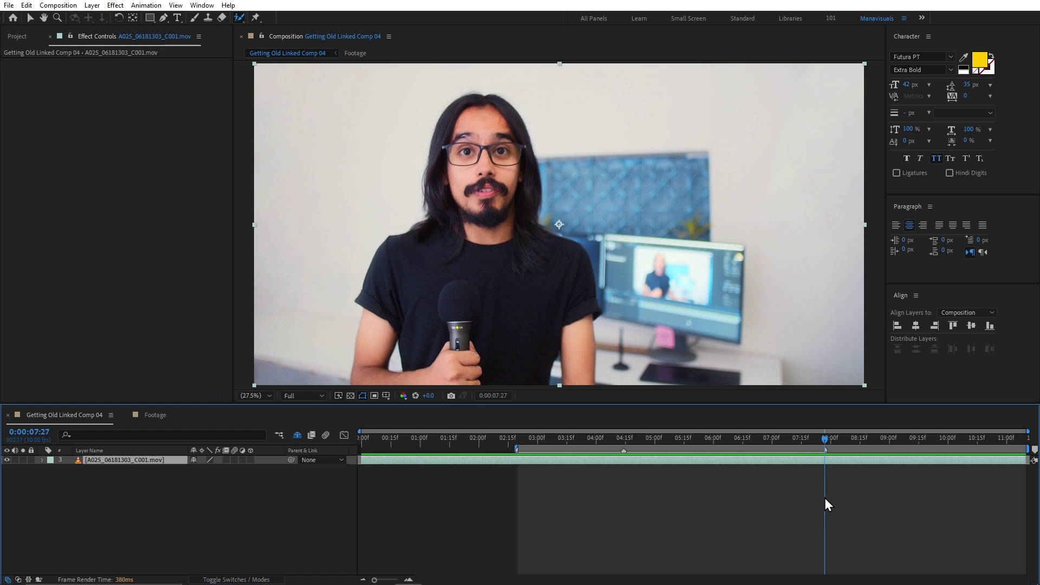
{"action": "key", "text": "n"}
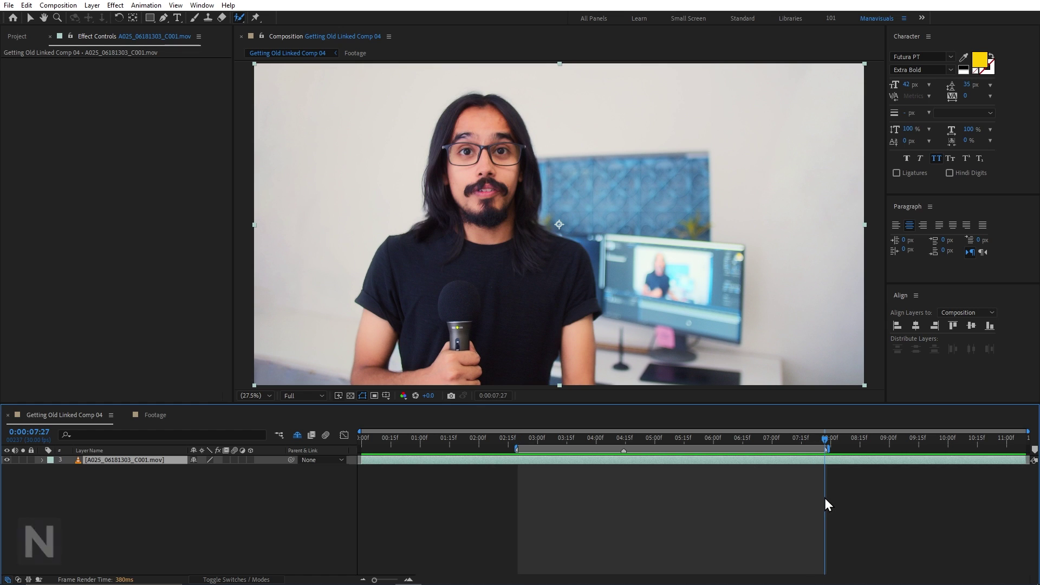
{"action": "key", "text": "ctrl+m"}
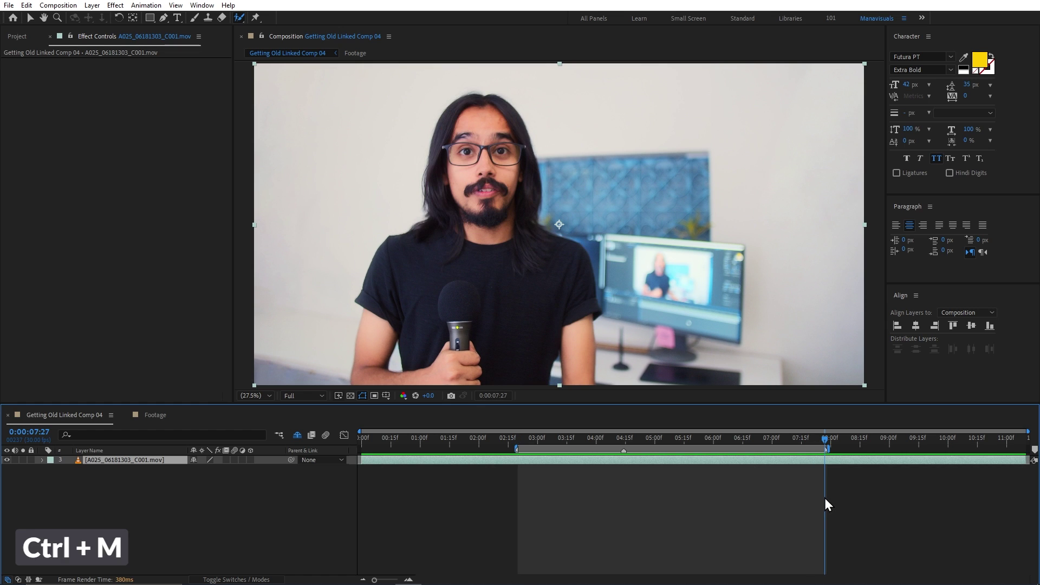
Step: Set the Output Module format to PNG Sequence
{"action": "left_click", "coordinate": [100, 486]}
{"action": "left_click", "coordinate": [461, 120]}
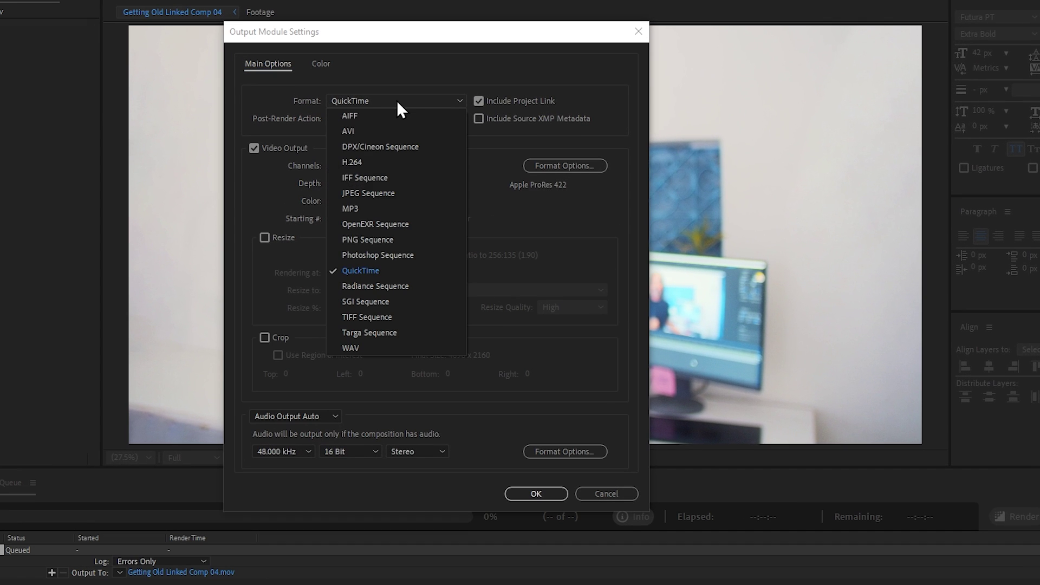
{"action": "left_click", "coordinate": [397, 246]}
{"action": "left_click", "coordinate": [534, 492]}
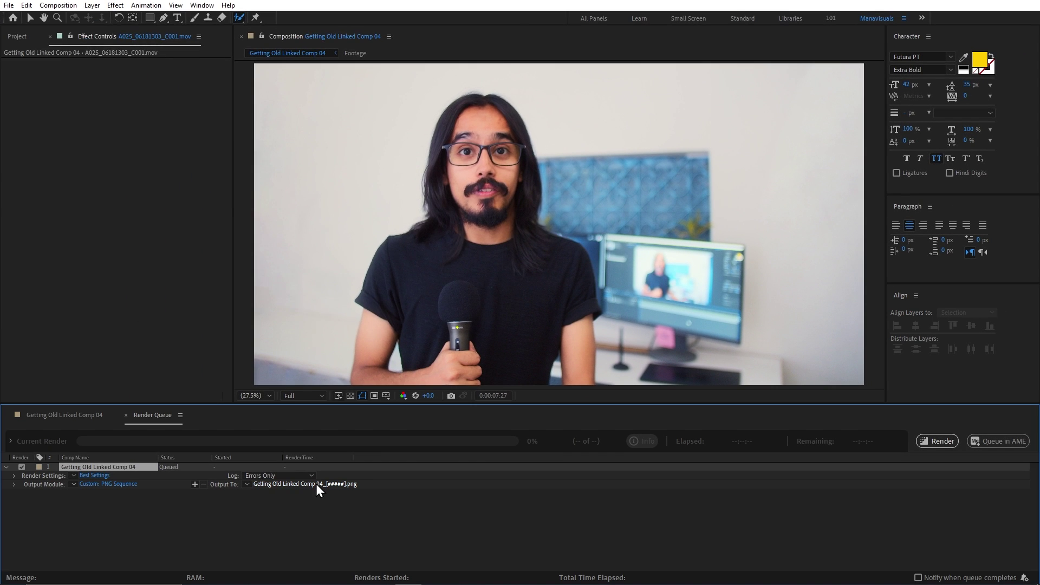
Step: Output the frames to a new Getting Old folder and start the render
{"action": "left_click", "coordinate": [316, 483]}
{"action": "key", "text": "ctrl+shift+n"}
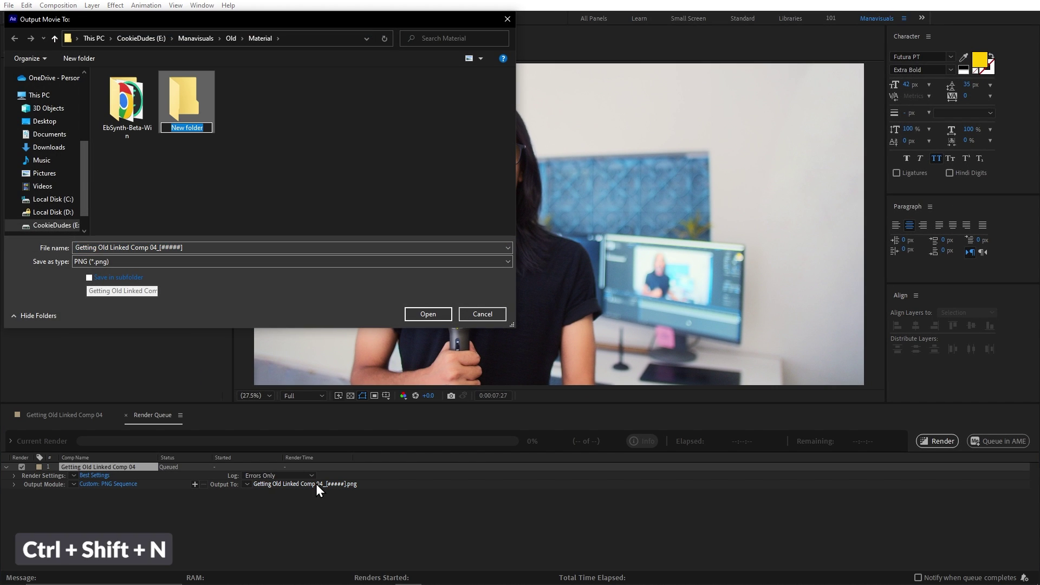
{"action": "type", "text": "Getting Old"}
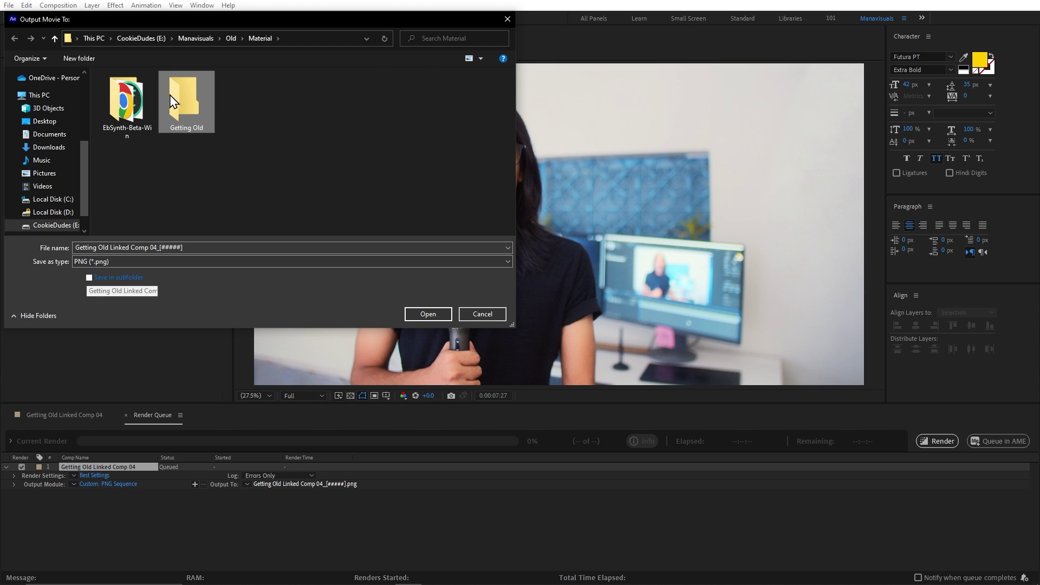
{"action": "double_click", "coordinate": [173, 99]}
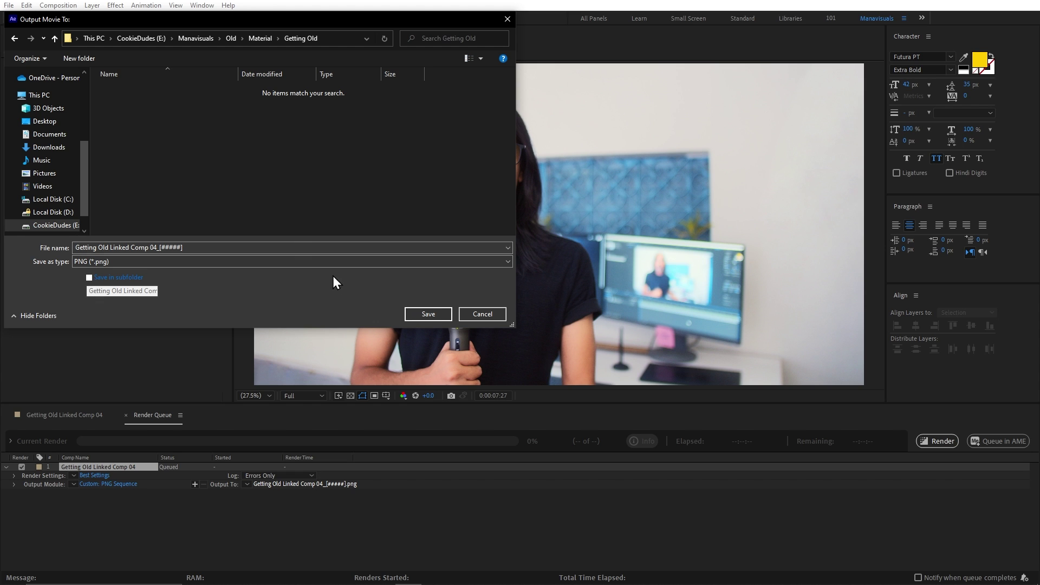
{"action": "left_click", "coordinate": [425, 315]}
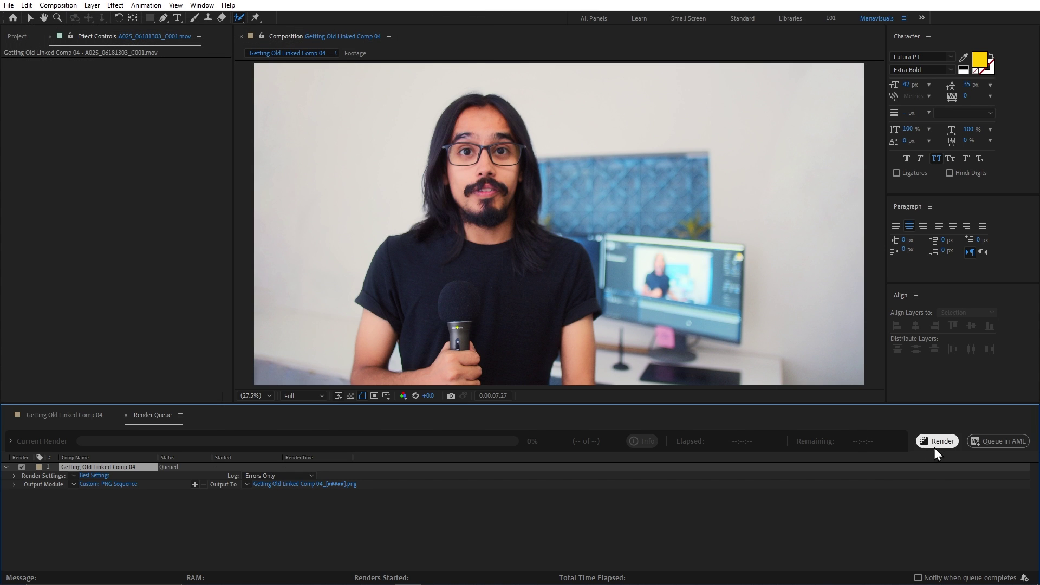
{"action": "left_click", "coordinate": [934, 446]}
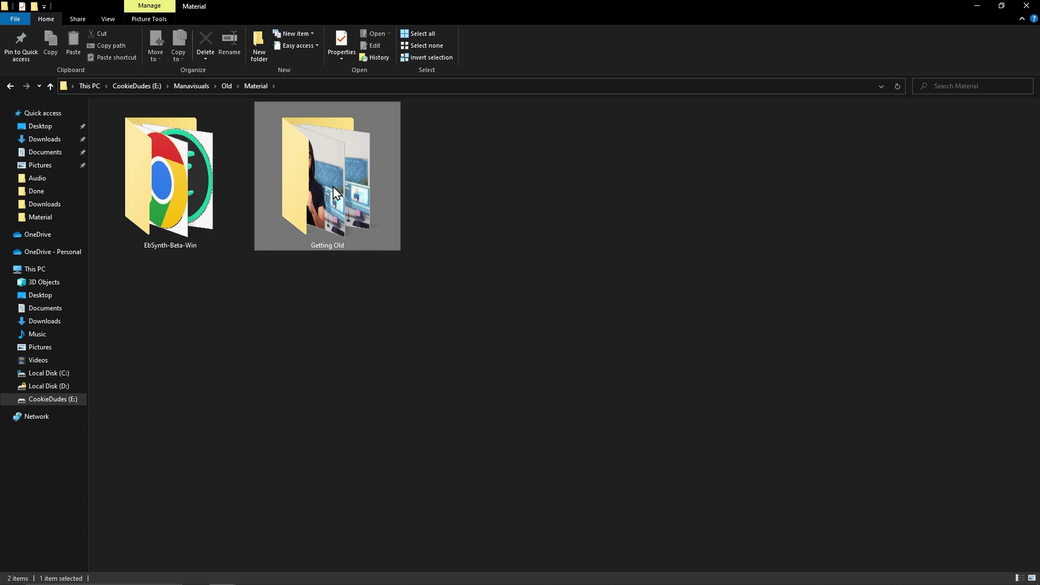
Step: Browse the rendered Getting Old frames and scrub the clip to 0:00:03:12 to pick a frame
{"action": "double_click", "coordinate": [326, 187]}
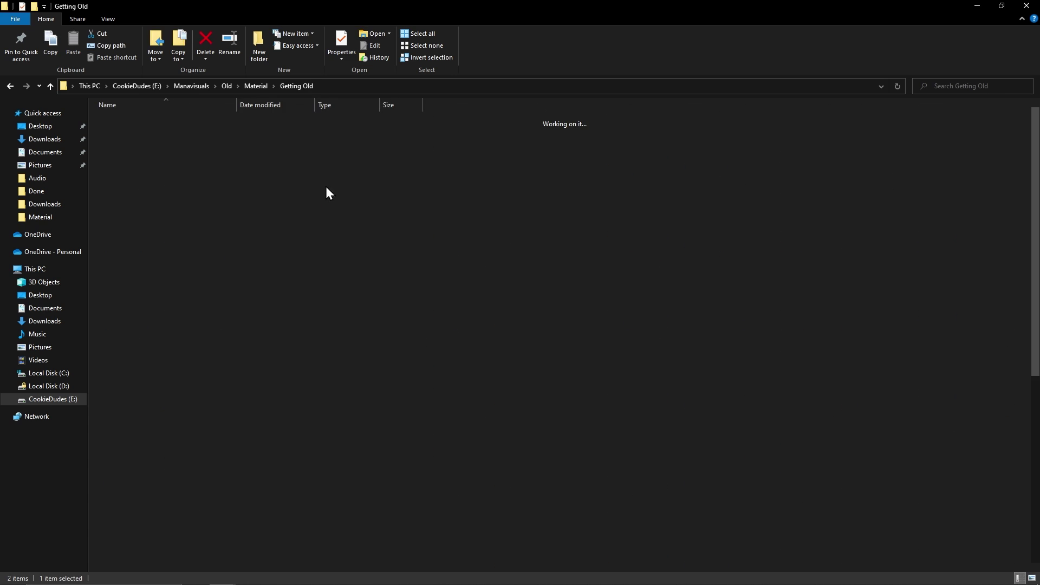
{"action": "key", "text": "Right"}
{"action": "key", "text": "Right"}
{"action": "key", "text": "Right"}
{"action": "key", "text": "Right"}
{"action": "key", "text": "Right"}
{"action": "key", "text": "Right"}
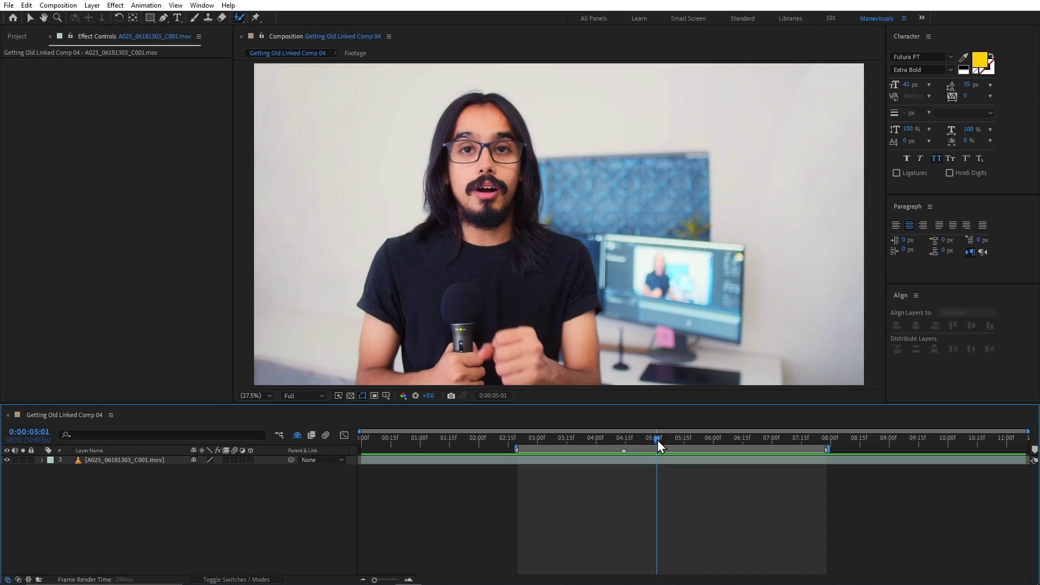
{"action": "left_click_drag", "start_coordinate": [657, 440], "coordinate": [633, 443]}
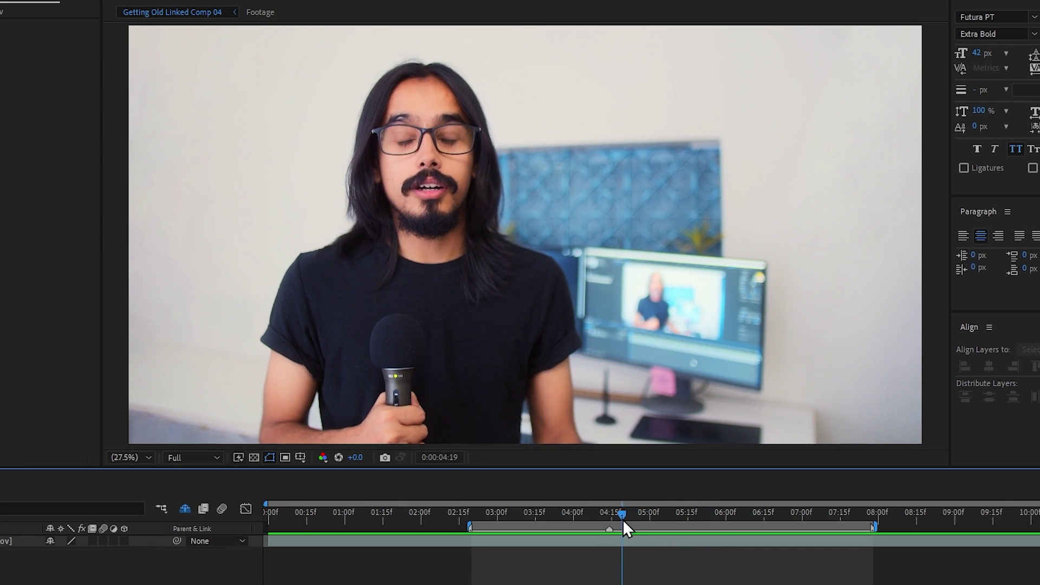
{"action": "mouse_move", "coordinate": [623, 520]}
{"action": "left_mouse_down"}
{"action": "mouse_move", "coordinate": [525, 515]}
{"action": "mouse_move", "coordinate": [608, 513]}
{"action": "left_mouse_up"}
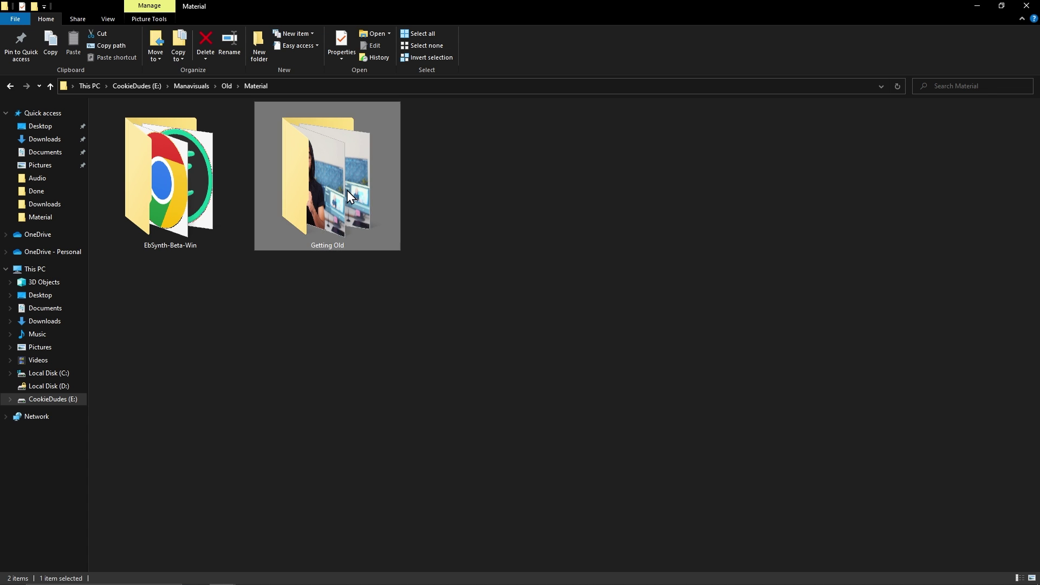
Step: Copy frame 00134 from Getting Old and paste it into the Material folder
{"action": "double_click", "coordinate": [346, 190]}
{"action": "scroll", "coordinate": [347, 190], "scroll_direction": "down", "scroll_amount": 15}
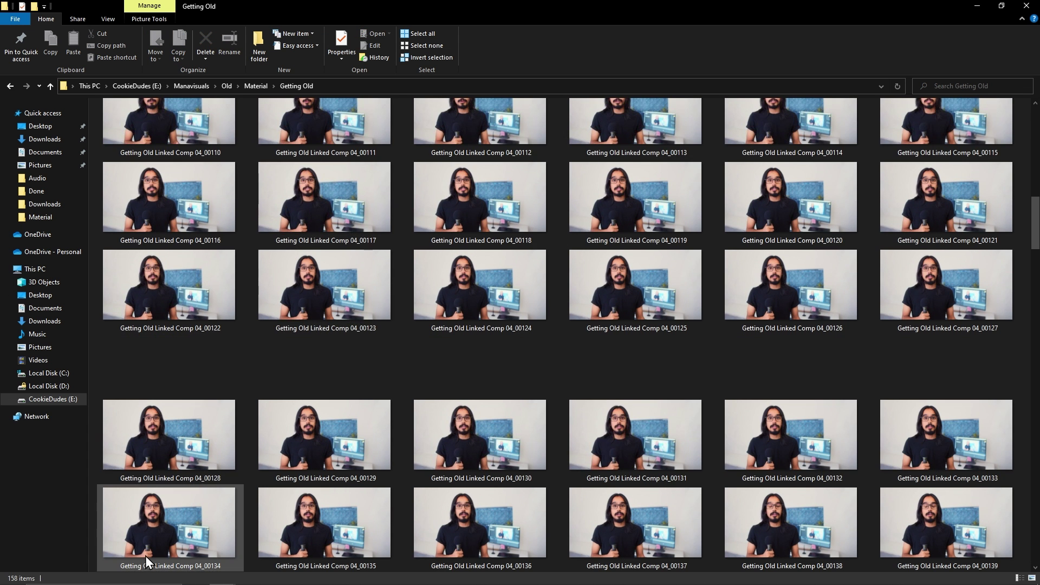
{"action": "key", "text": "ctrl+c"}
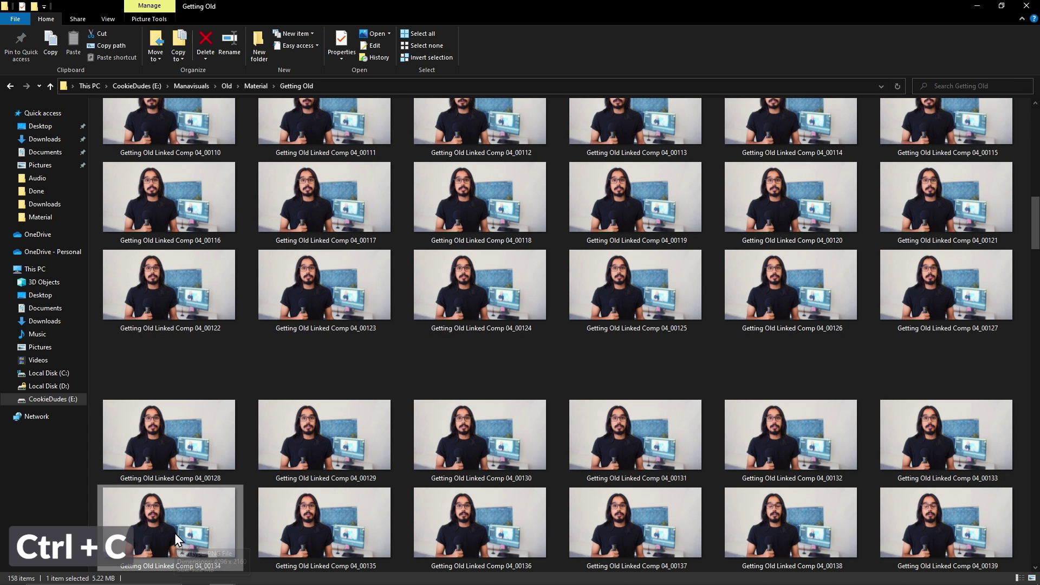
{"action": "key", "text": "BackSpace"}
{"action": "key", "text": "ctrl+v"}
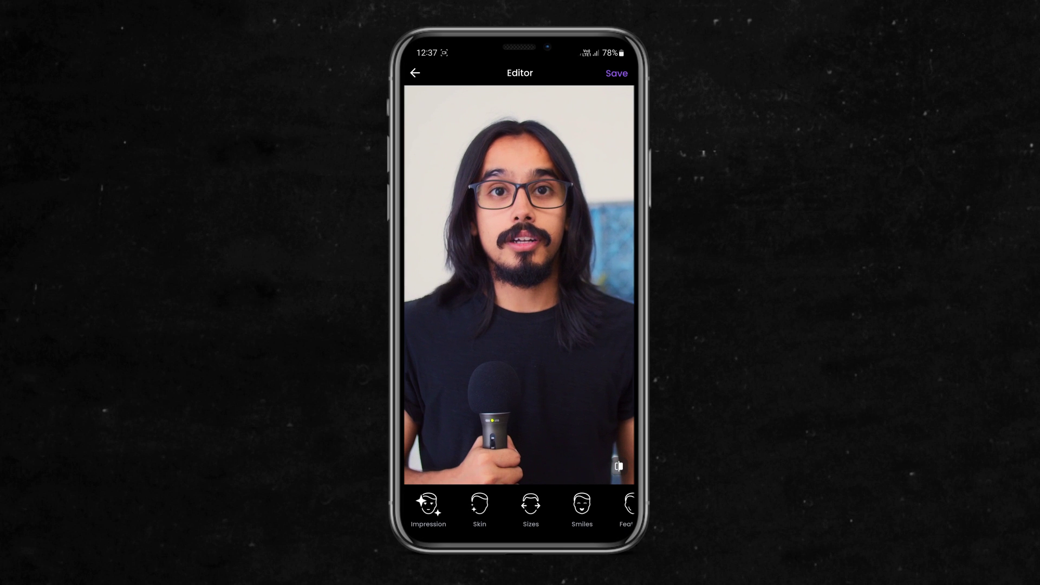
Step: Browse FaceApp's Impression filters, then discard them
{"action": "left_click", "coordinate": [427, 506]}
{"action": "scroll", "coordinate": [519, 471], "scroll_direction": "right", "scroll_amount": 5}
{"action": "scroll", "coordinate": [446, 471], "scroll_direction": "left", "scroll_amount": 5}
{"action": "left_click", "coordinate": [428, 526]}
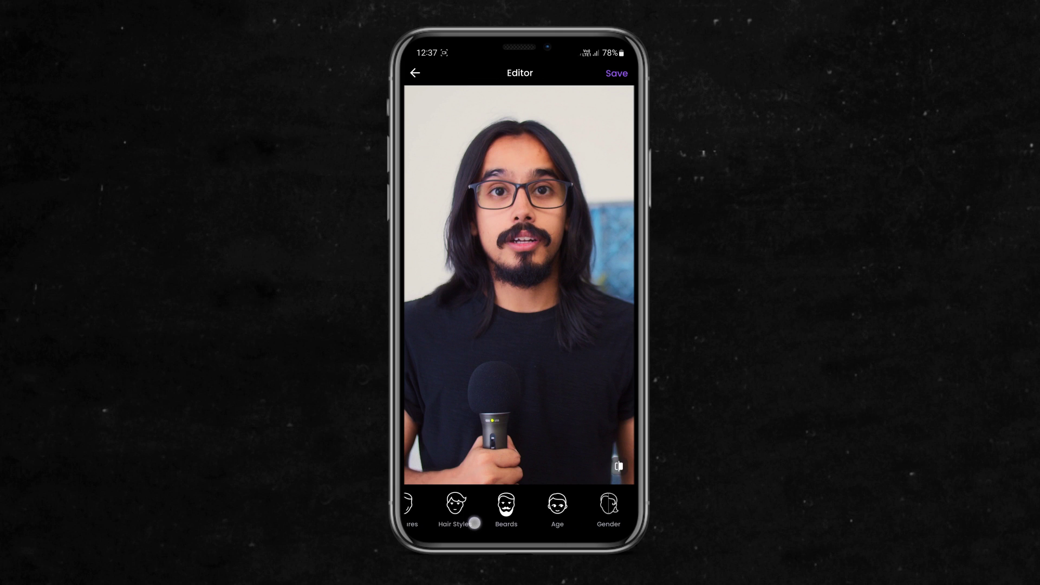
Step: Apply the Old filter from the Age filters and save the aged photo
{"action": "left_click", "coordinate": [551, 507]}
{"action": "scroll", "coordinate": [518, 472], "scroll_direction": "right", "scroll_amount": 5}
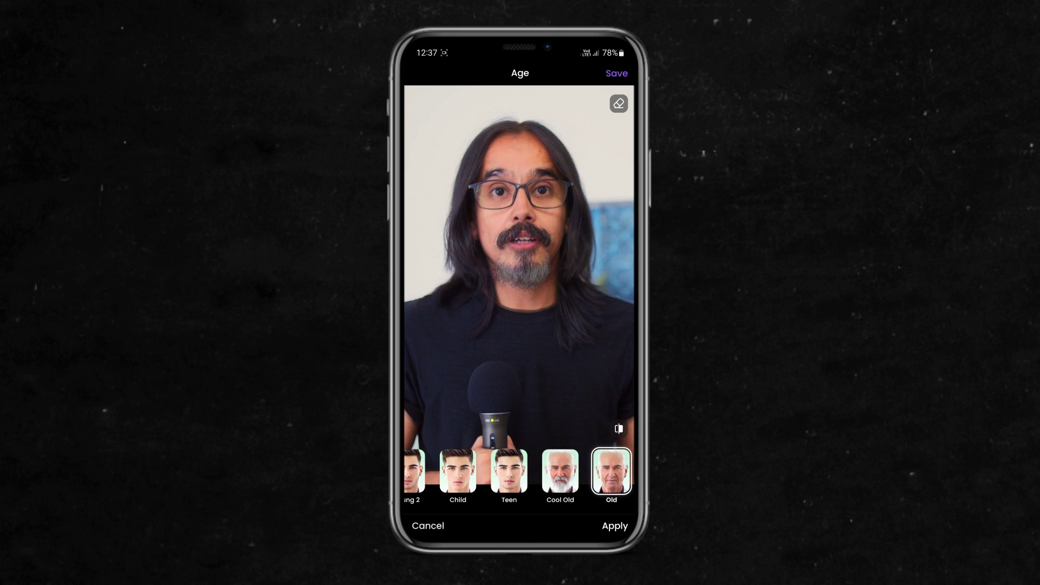
{"action": "left_click", "coordinate": [613, 72]}
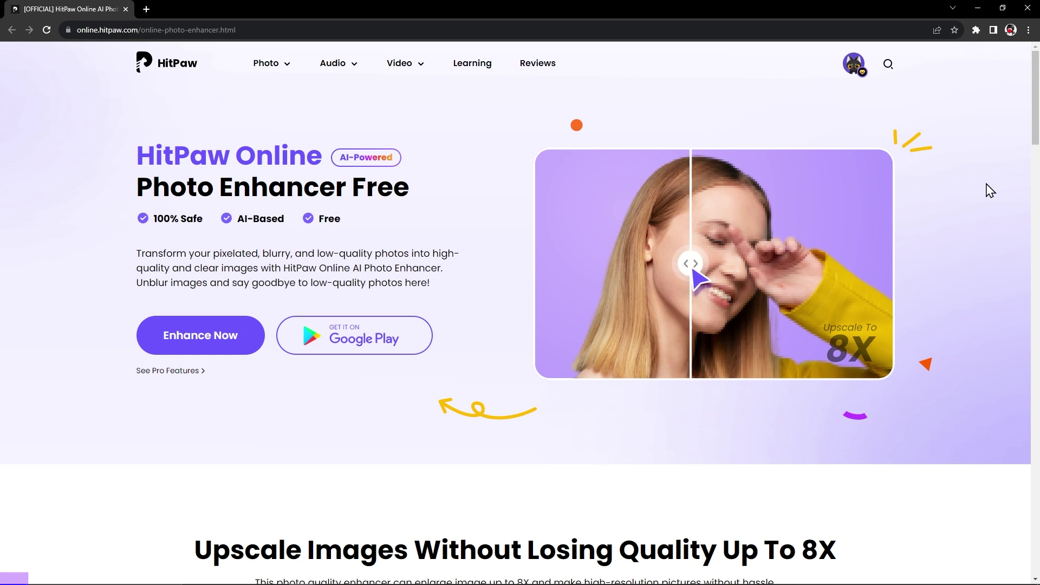
Step: Upload the aged FaceApp frame to HitPaw's enhancer and preview a 400% upscale
{"action": "left_click", "coordinate": [193, 342]}
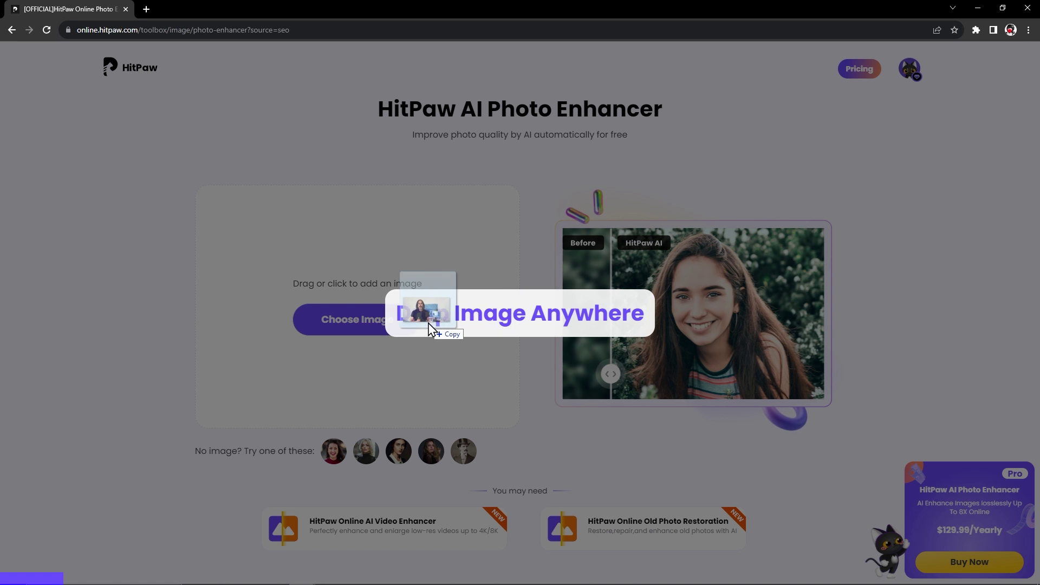
{"action": "left_click_drag", "start_coordinate": [423, 322], "coordinate": [387, 325]}
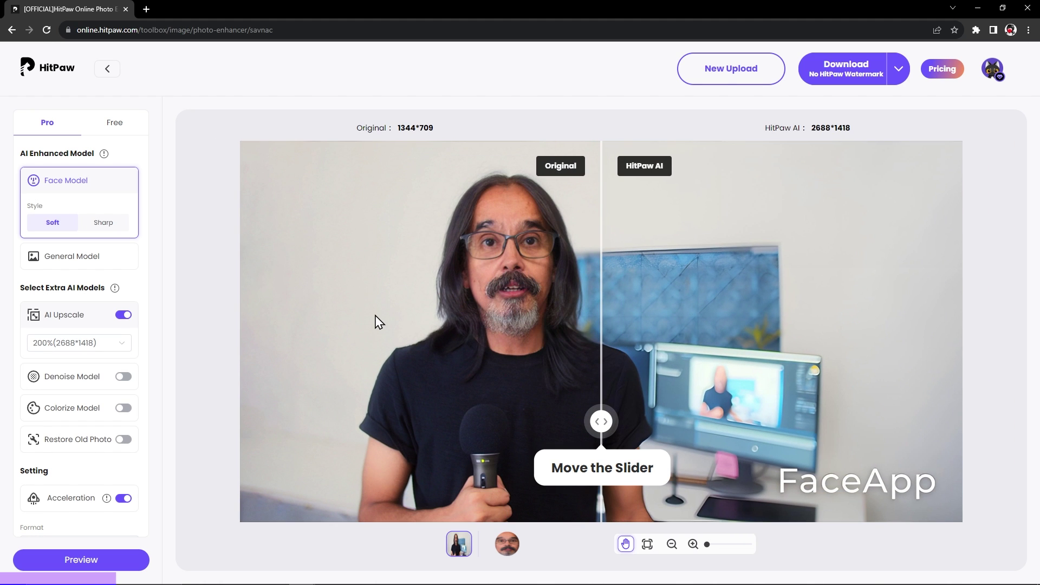
{"action": "scroll", "coordinate": [518, 250], "scroll_direction": "up", "scroll_amount": 3}
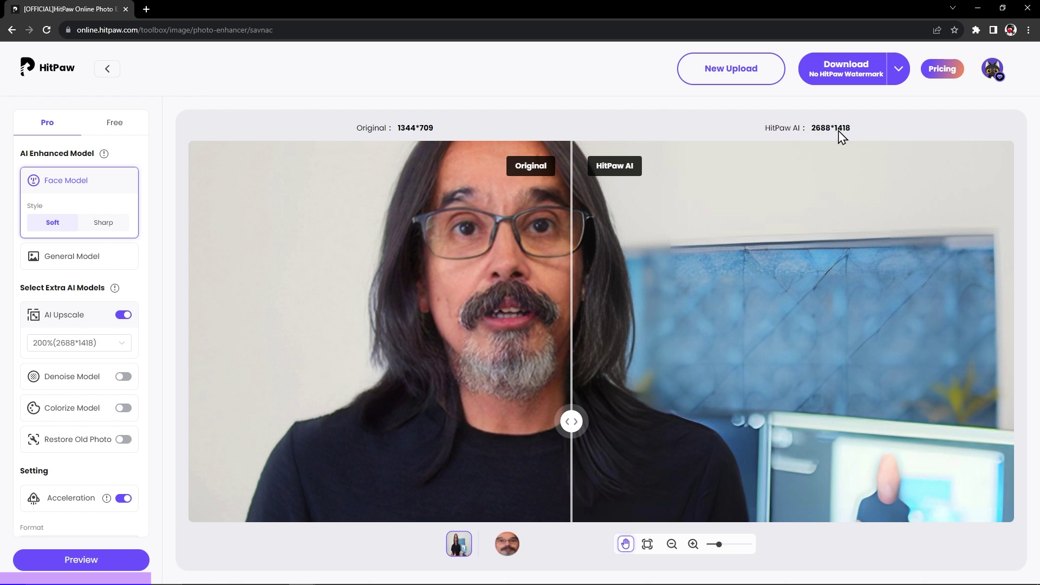
{"action": "left_click", "coordinate": [69, 344]}
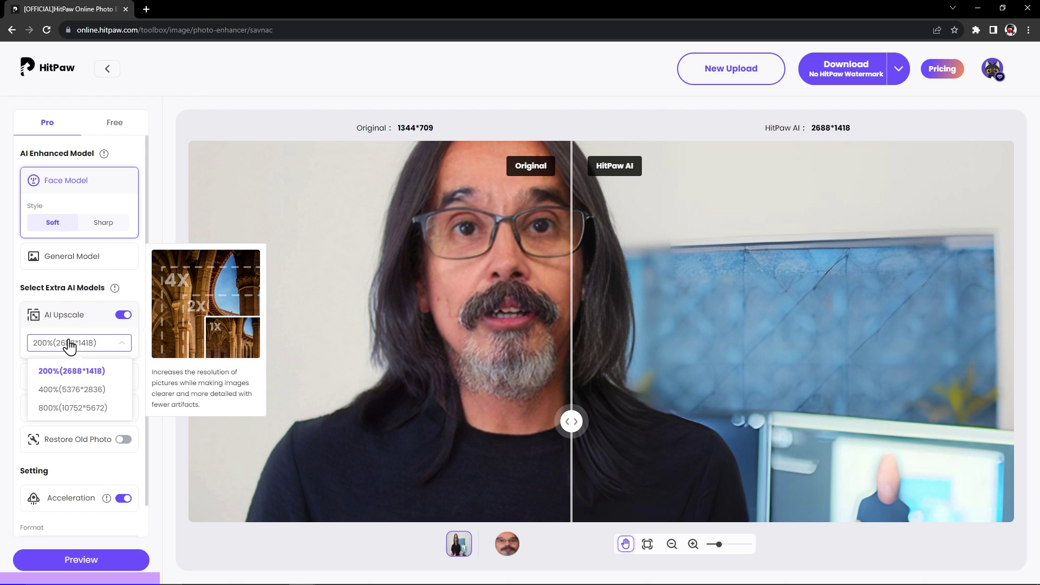
{"action": "left_click", "coordinate": [76, 391]}
{"action": "left_click", "coordinate": [99, 560]}
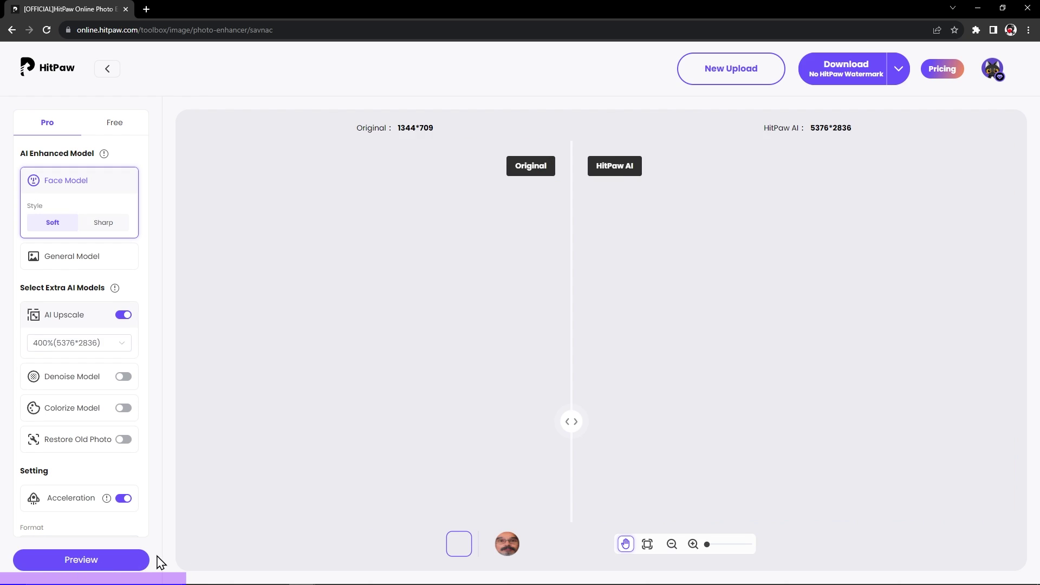
Step: Compare the original and enhanced halves of the 400% upscaled frame
{"action": "scroll", "coordinate": [480, 298], "scroll_direction": "up", "scroll_amount": 3}
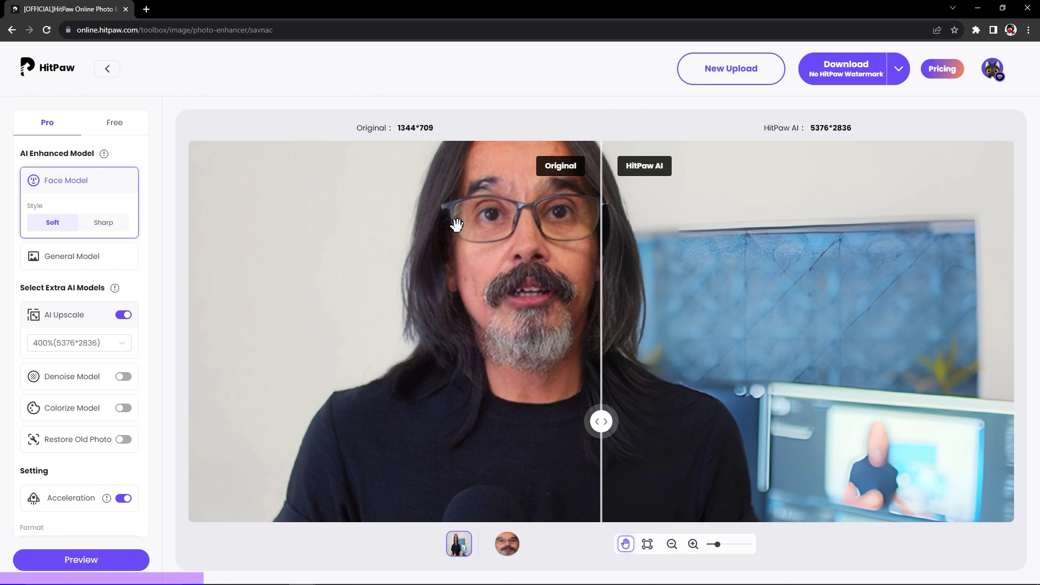
{"action": "left_click_drag", "start_coordinate": [600, 421], "coordinate": [420, 421]}
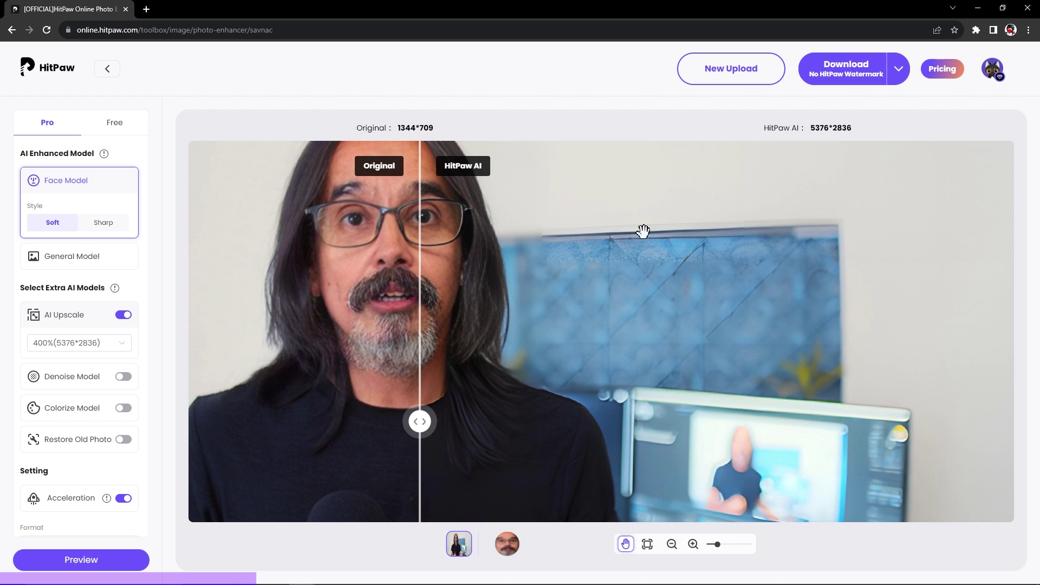
{"action": "scroll", "coordinate": [653, 279], "scroll_direction": "down", "scroll_amount": 2}
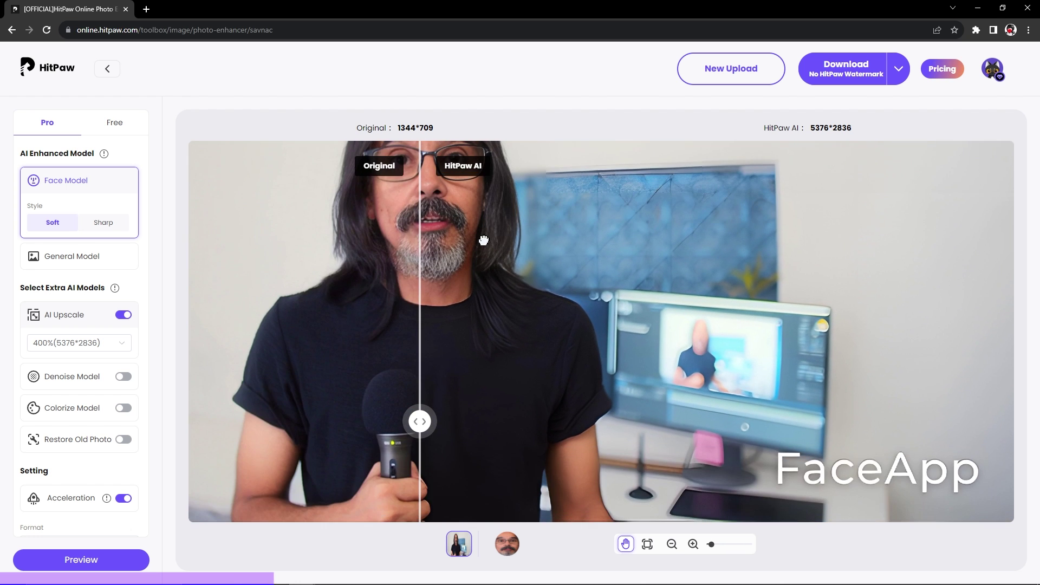
{"action": "mouse_move", "coordinate": [421, 421]}
{"action": "left_mouse_down"}
{"action": "mouse_move", "coordinate": [485, 420]}
{"action": "mouse_move", "coordinate": [441, 420]}
{"action": "left_mouse_up"}
{"action": "left_click_drag", "start_coordinate": [538, 343], "coordinate": [536, 274]}
{"action": "scroll", "coordinate": [537, 274], "scroll_direction": "down", "scroll_amount": 1}
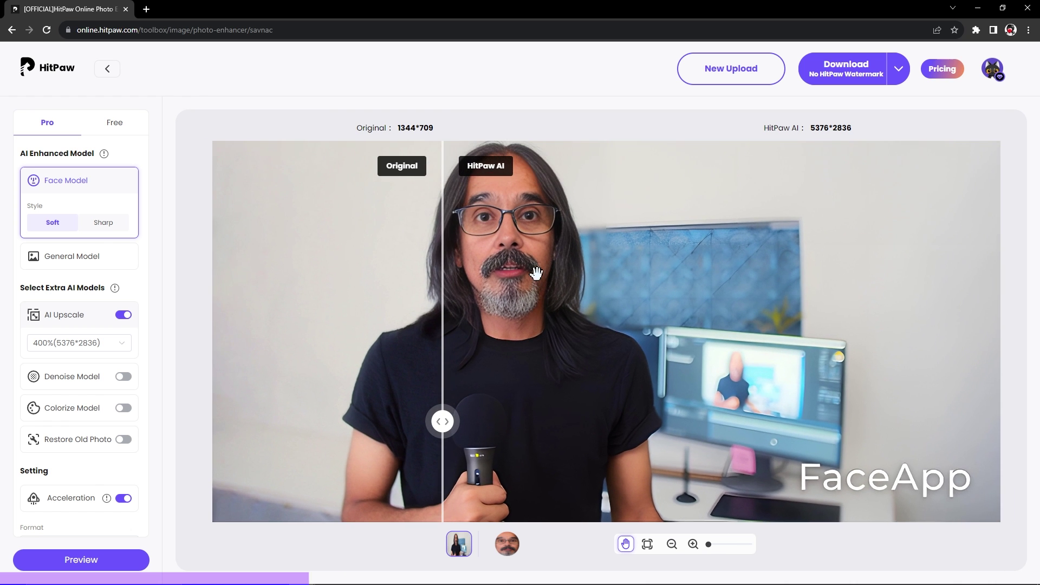
{"action": "mouse_move", "coordinate": [62, 448]}
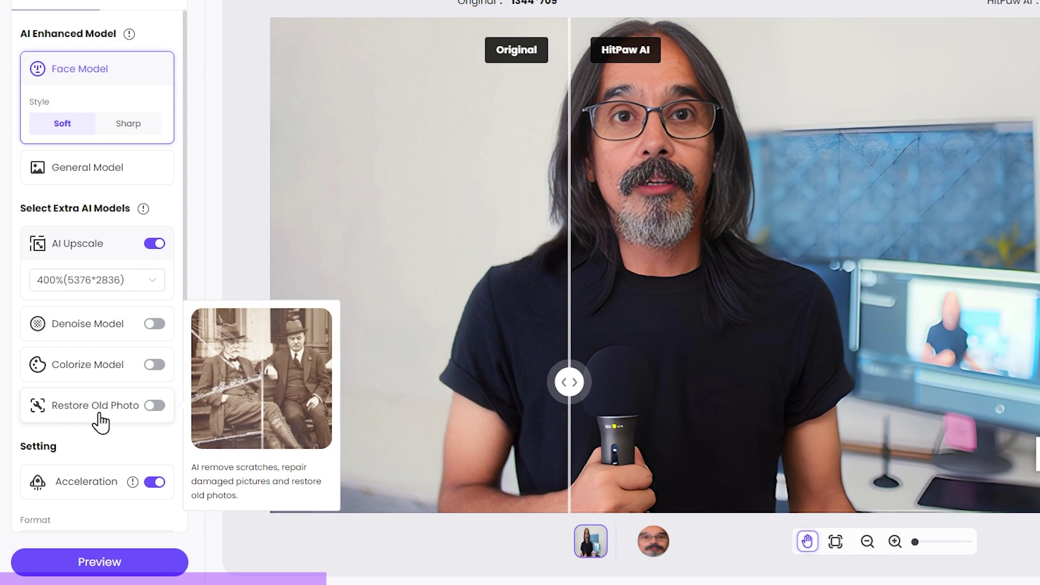
{"action": "mouse_move", "coordinate": [111, 381]}
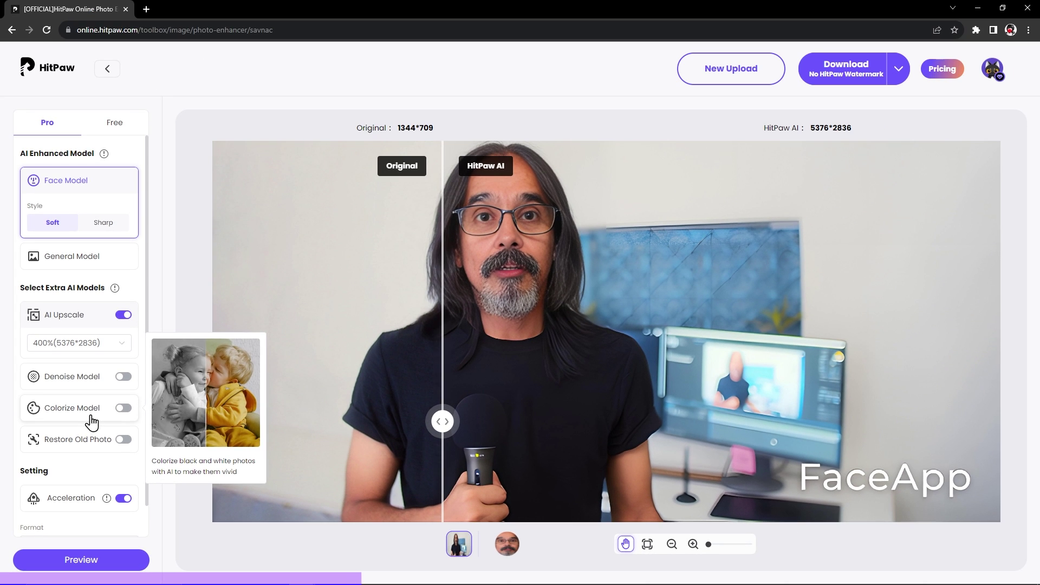
{"action": "scroll", "coordinate": [91, 420], "scroll_direction": "down", "scroll_amount": 1}
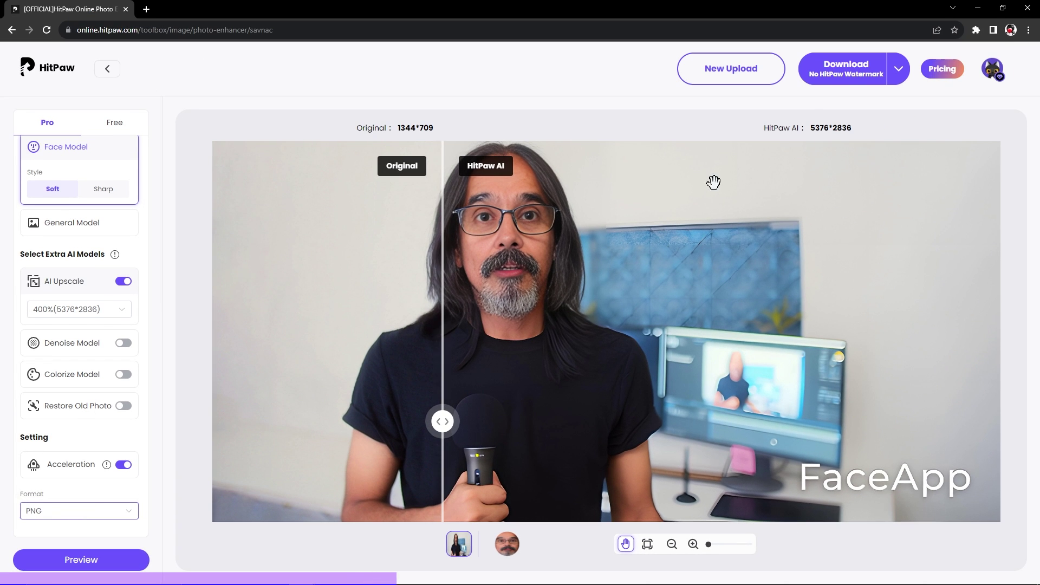
Step: Download the upscaled frame as a PNG and load the old portrait photo
{"action": "left_click", "coordinate": [829, 81]}
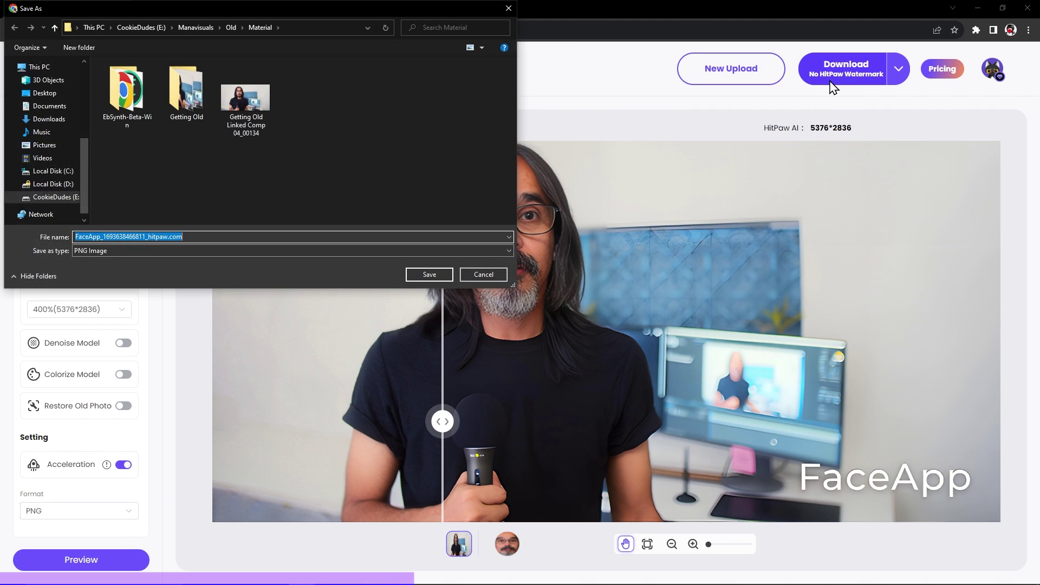
{"action": "left_click", "coordinate": [429, 275]}
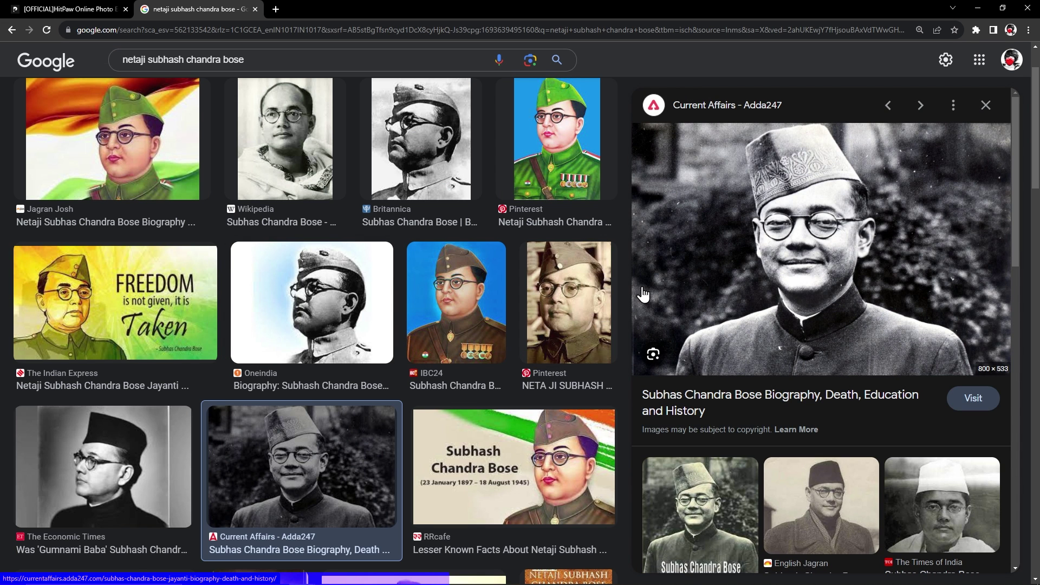
{"action": "left_click_drag", "start_coordinate": [840, 295], "coordinate": [355, 304]}
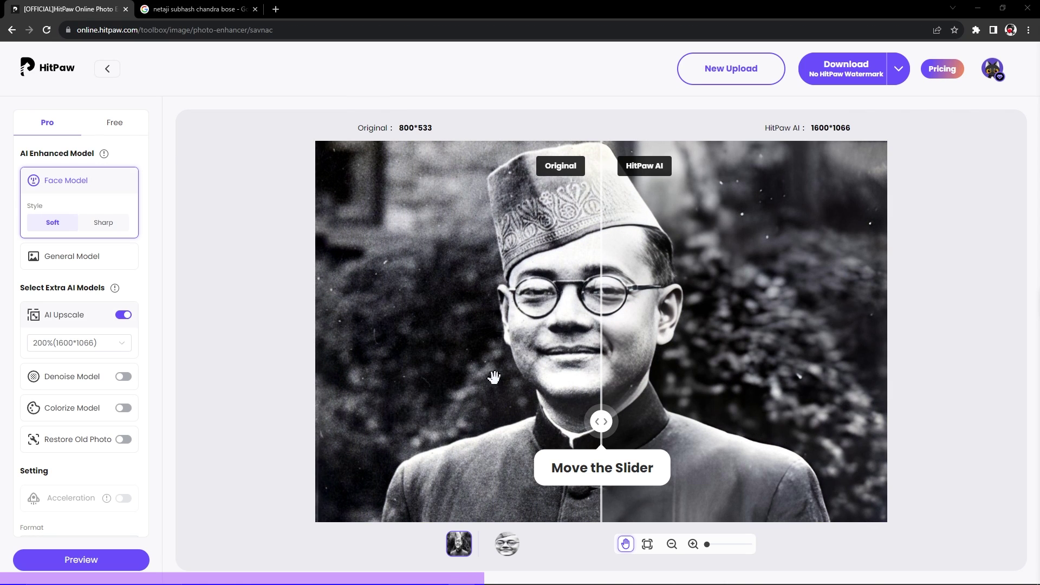
Step: Preview the portrait with the Colorize Model and compare it against the original
{"action": "mouse_move", "coordinate": [444, 421]}
{"action": "left_mouse_down"}
{"action": "mouse_move", "coordinate": [313, 420]}
{"action": "mouse_move", "coordinate": [756, 421]}
{"action": "mouse_move", "coordinate": [447, 430]}
{"action": "left_mouse_up"}
{"action": "mouse_move", "coordinate": [119, 416]}
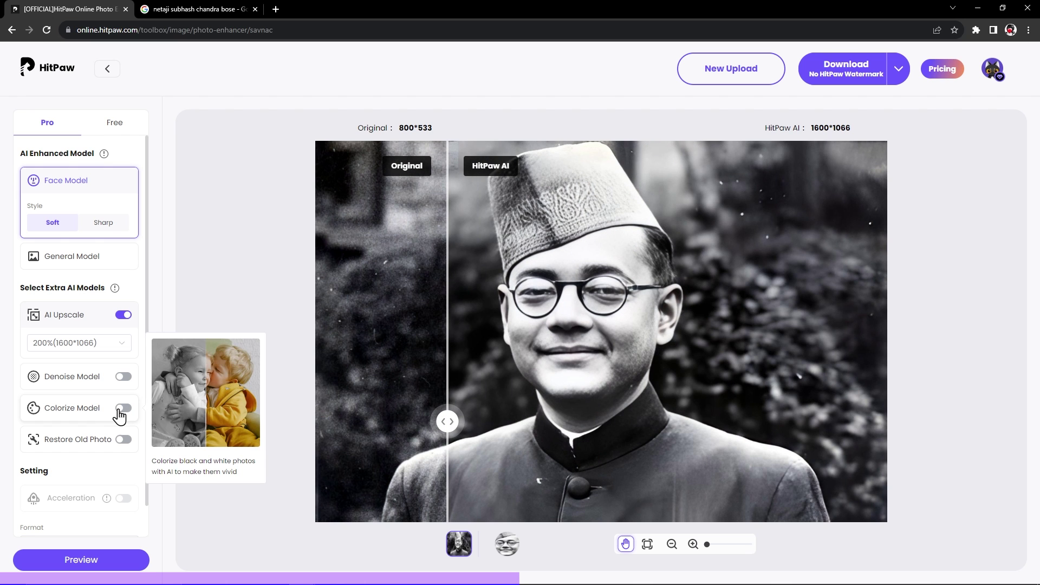
{"action": "left_click", "coordinate": [80, 566]}
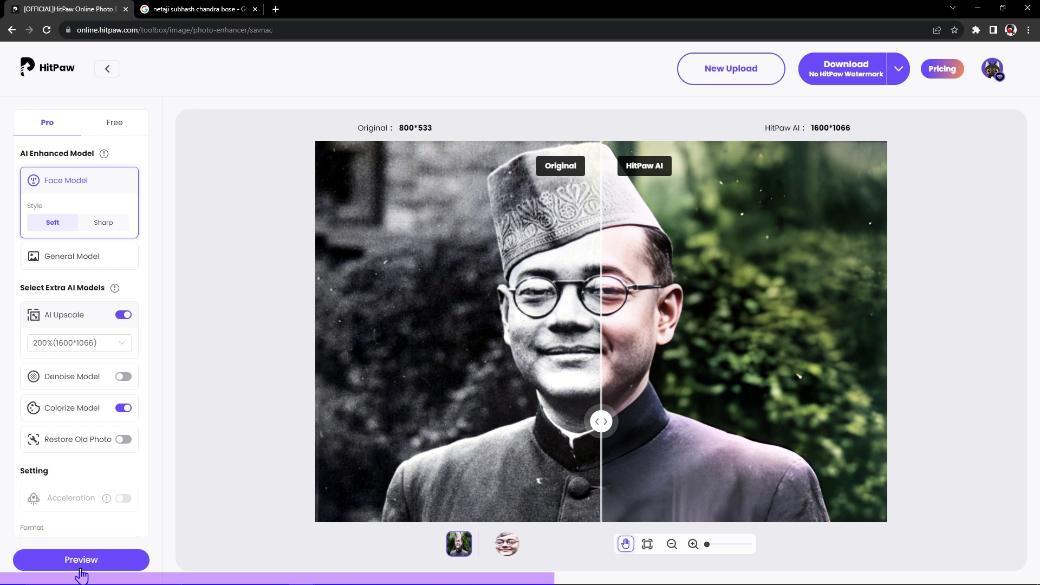
{"action": "left_click_drag", "start_coordinate": [601, 422], "coordinate": [563, 374]}
{"action": "scroll", "coordinate": [543, 306], "scroll_direction": "up", "scroll_amount": 5}
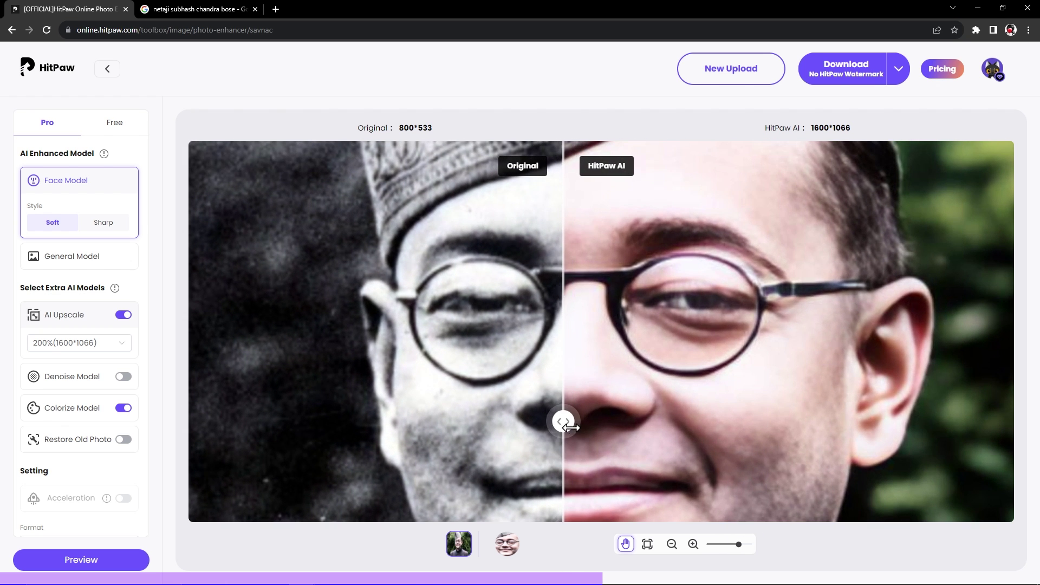
{"action": "left_click_drag", "start_coordinate": [570, 427], "coordinate": [963, 384]}
{"action": "left_click_drag", "start_coordinate": [962, 420], "coordinate": [749, 379]}
{"action": "scroll", "coordinate": [719, 304], "scroll_direction": "down", "scroll_amount": 4}
{"action": "scroll", "coordinate": [719, 304], "scroll_direction": "down", "scroll_amount": 2}
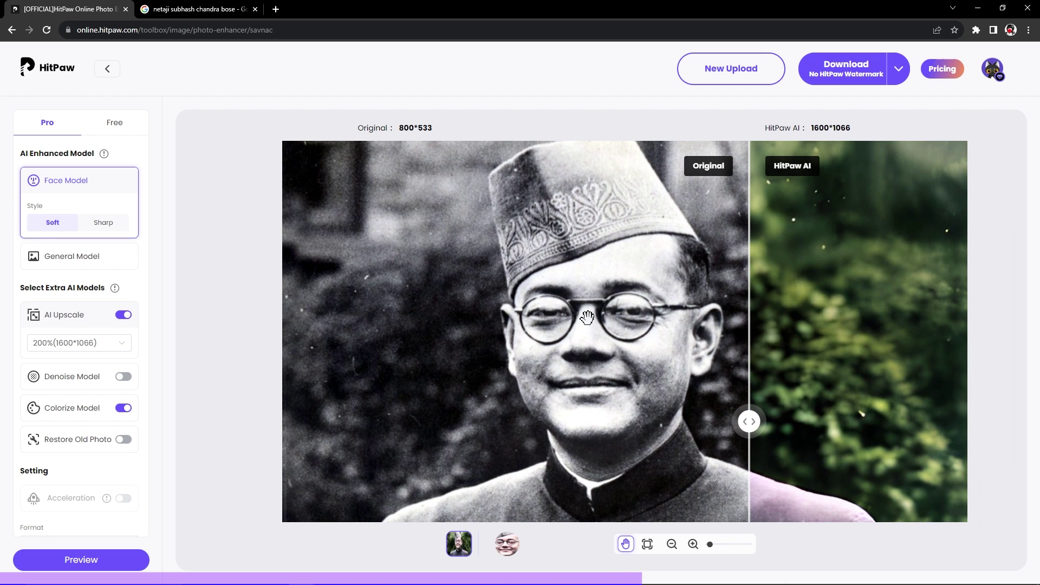
Step: Raise AI Upscale to 800% and compare the regenerated preview
{"action": "left_click", "coordinate": [106, 343]}
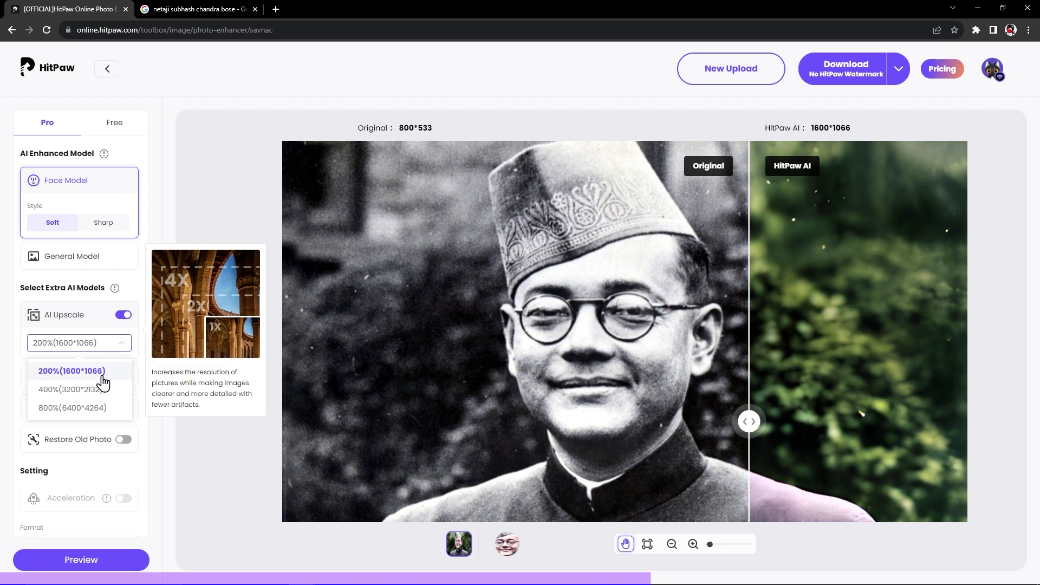
{"action": "left_click", "coordinate": [102, 415]}
{"action": "left_click", "coordinate": [89, 559]}
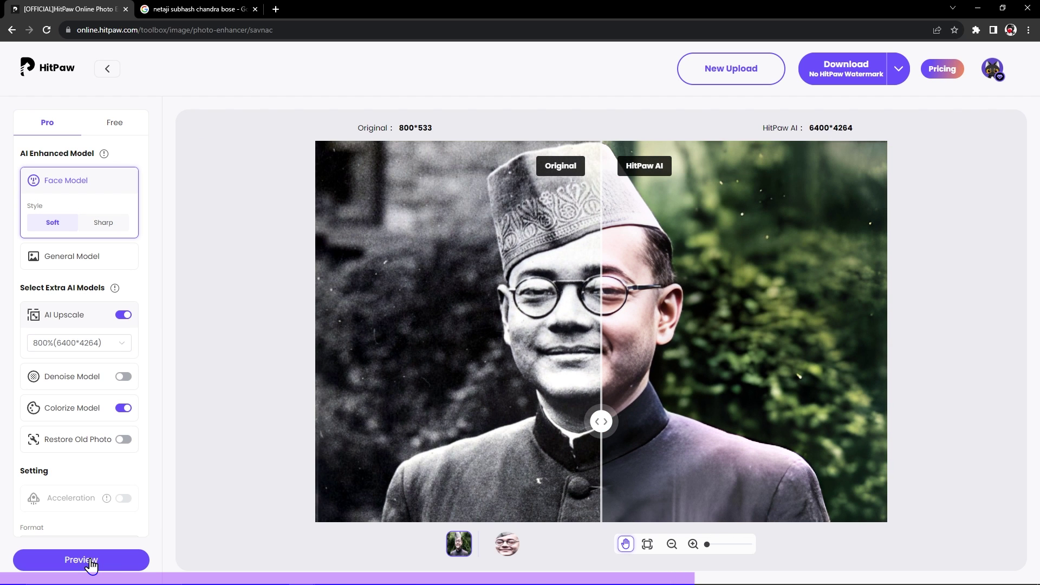
{"action": "mouse_move", "coordinate": [595, 422]}
{"action": "left_mouse_down"}
{"action": "mouse_move", "coordinate": [298, 424]}
{"action": "mouse_move", "coordinate": [602, 422]}
{"action": "left_mouse_up"}
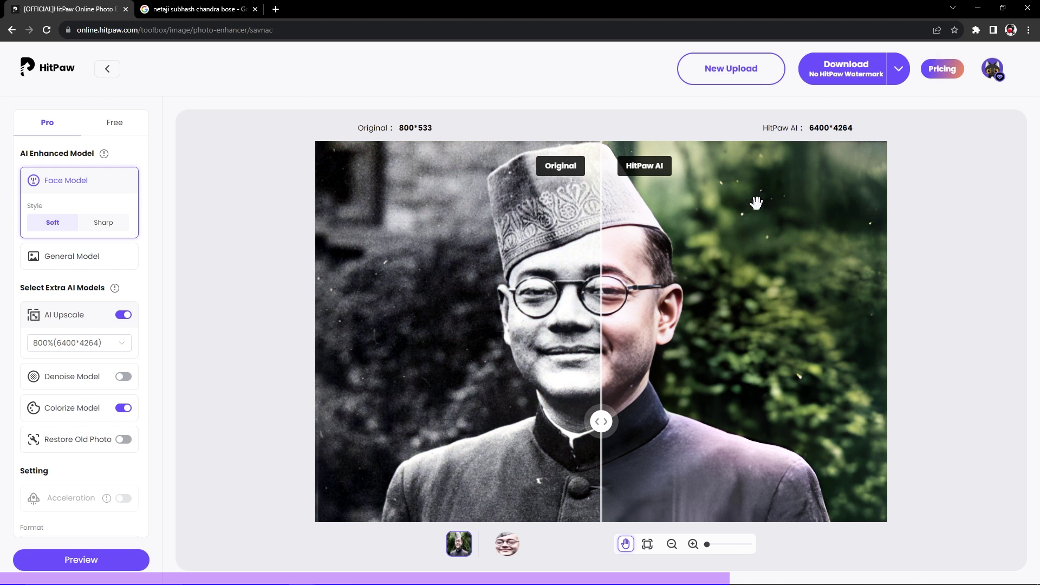
Step: Enable Restore Old Photo and compare the restored preview with the original
{"action": "scroll", "coordinate": [756, 203], "scroll_direction": "up", "scroll_amount": 1}
{"action": "mouse_move", "coordinate": [111, 439]}
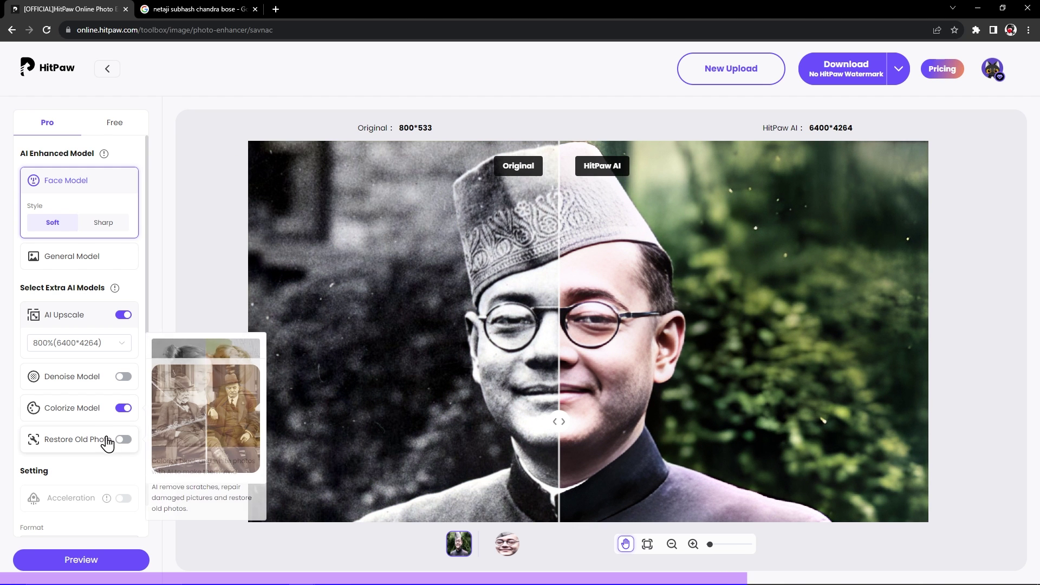
{"action": "left_click", "coordinate": [100, 561]}
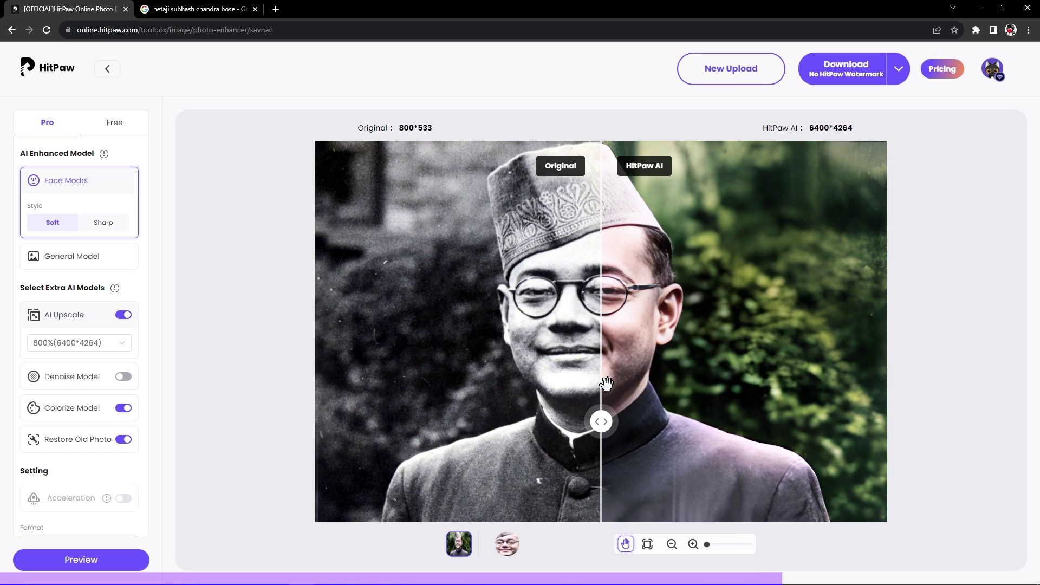
{"action": "left_click_drag", "start_coordinate": [610, 428], "coordinate": [406, 421]}
Step: Switch the face style to Sharp and compare the regenerated preview
{"action": "mouse_move", "coordinate": [74, 190]}
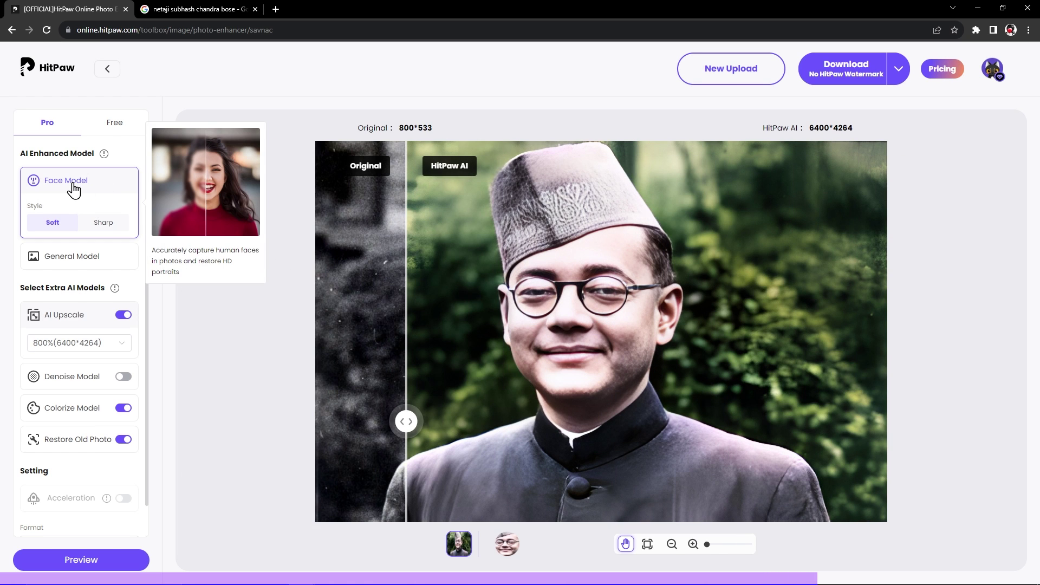
{"action": "left_click", "coordinate": [103, 223]}
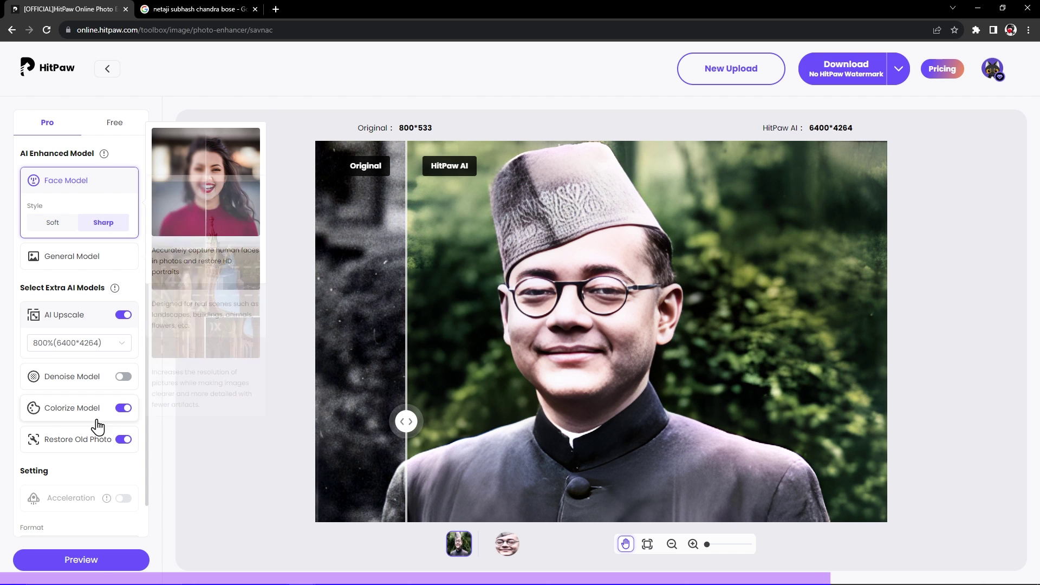
{"action": "left_click", "coordinate": [93, 561]}
{"action": "left_click_drag", "start_coordinate": [599, 421], "coordinate": [453, 419]}
Step: Return the face style to Soft, then use the General Model in Quality mode and compare
{"action": "left_click", "coordinate": [53, 222]}
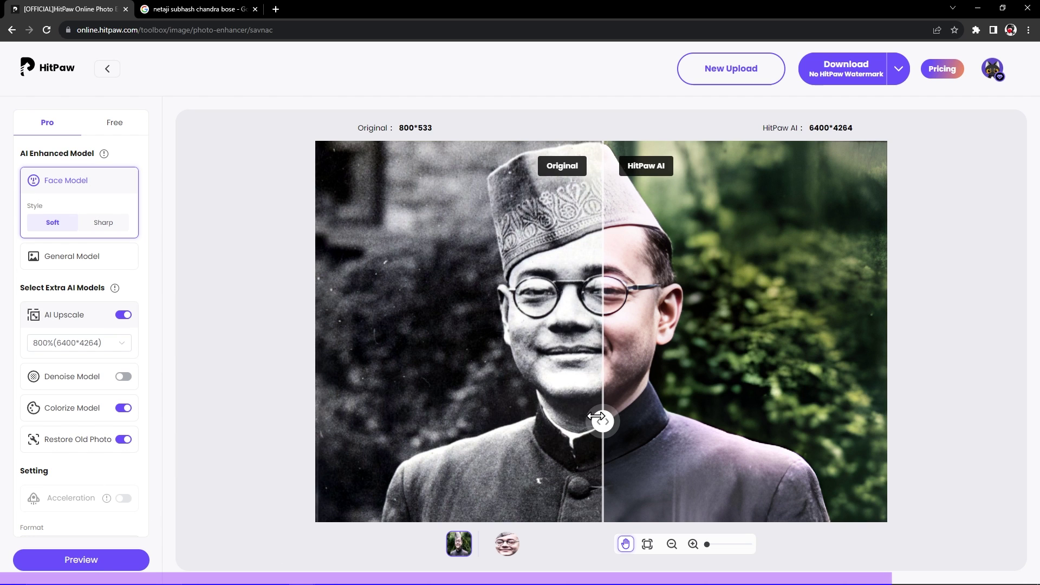
{"action": "left_click_drag", "start_coordinate": [598, 420], "coordinate": [465, 421]}
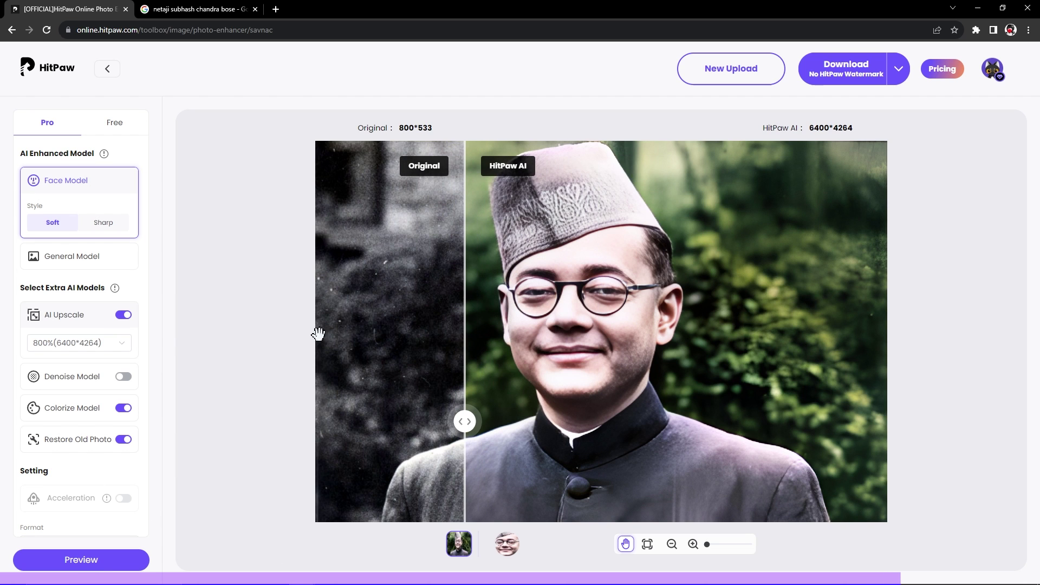
{"action": "left_click", "coordinate": [76, 259]}
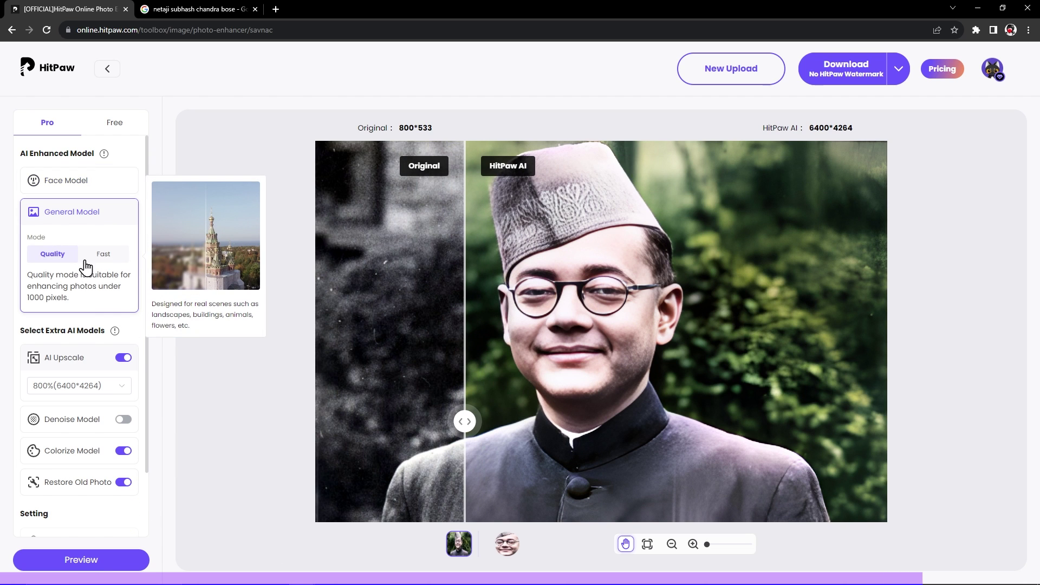
{"action": "left_click", "coordinate": [106, 262]}
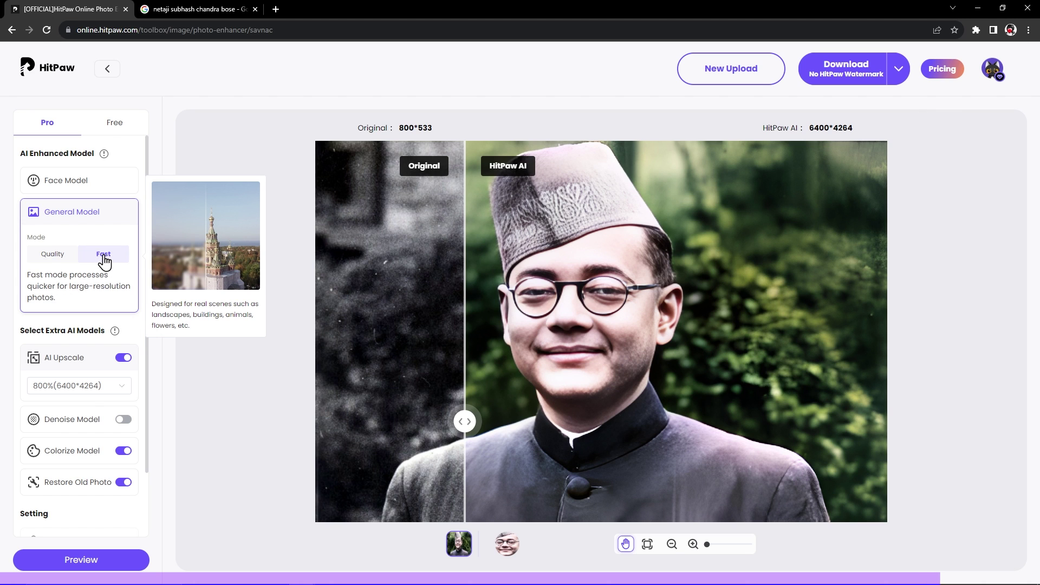
{"action": "left_click", "coordinate": [53, 255]}
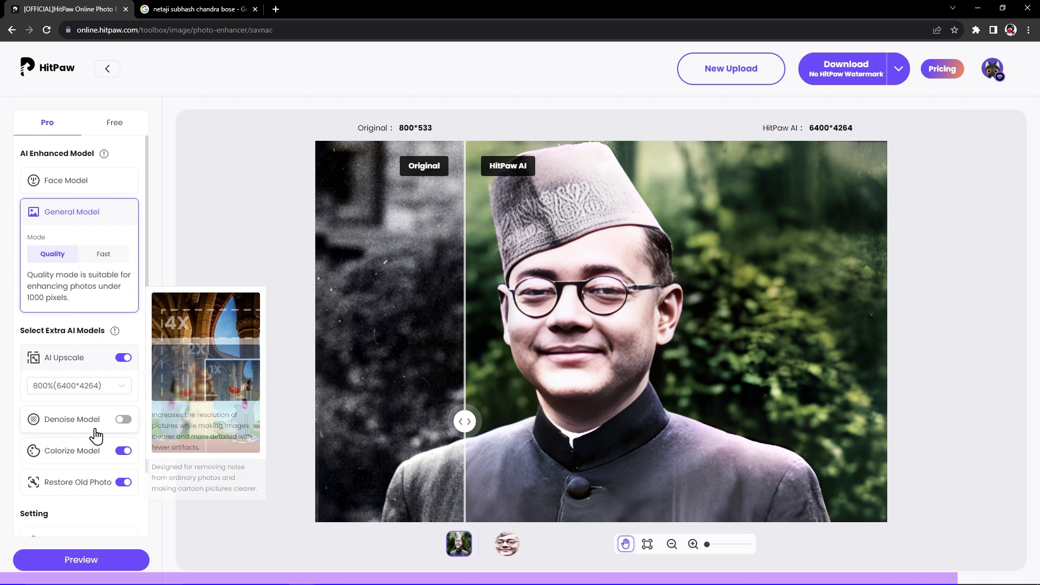
{"action": "scroll", "coordinate": [97, 433], "scroll_direction": "down", "scroll_amount": 1}
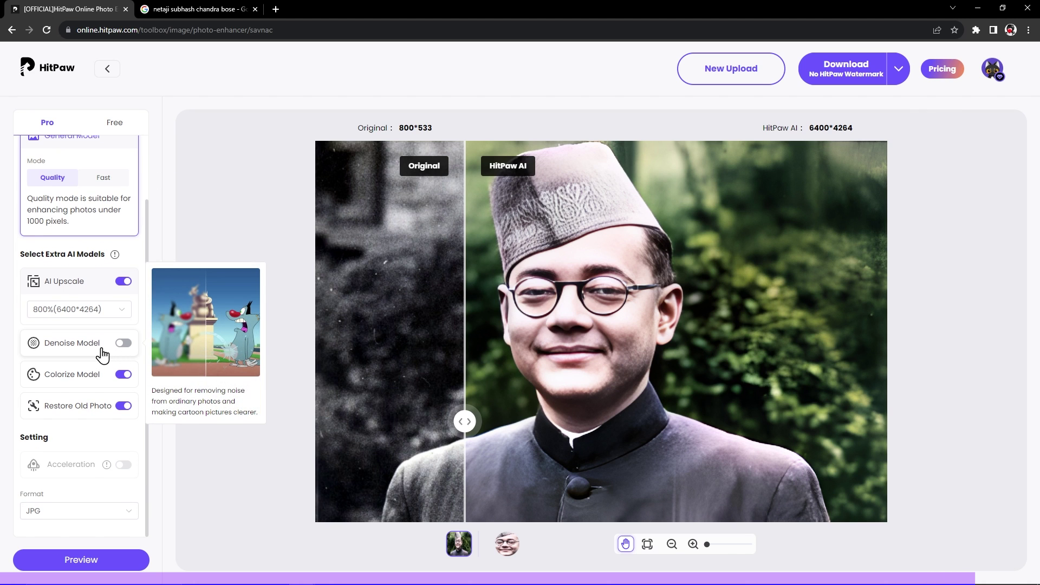
{"action": "left_click_drag", "start_coordinate": [467, 422], "coordinate": [471, 377]}
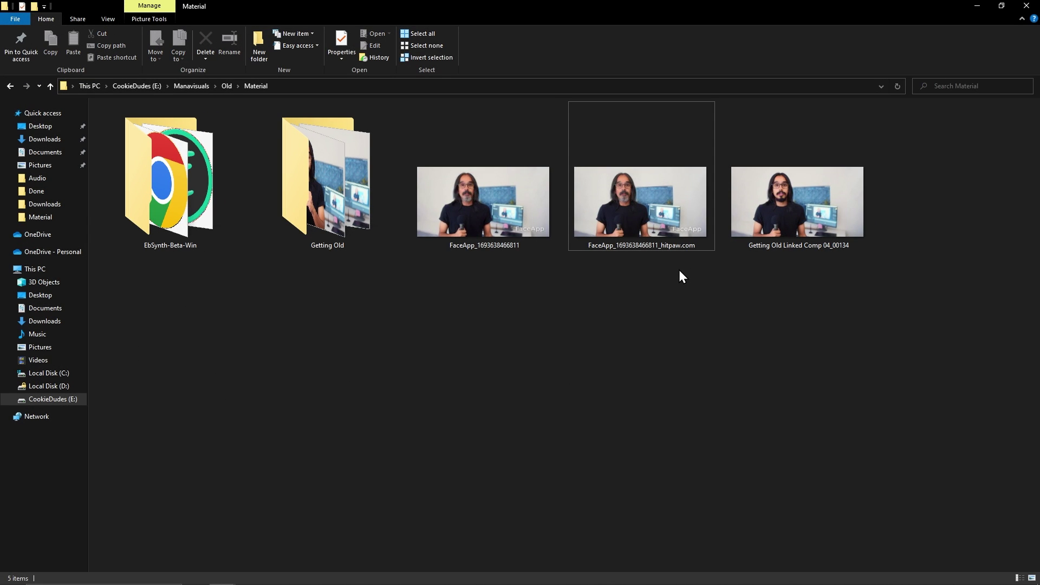
Step: Open frame 00134 in Photoshop and place the upscaled FaceApp PNG over it as a layer
{"action": "mouse_move", "coordinate": [678, 234]}
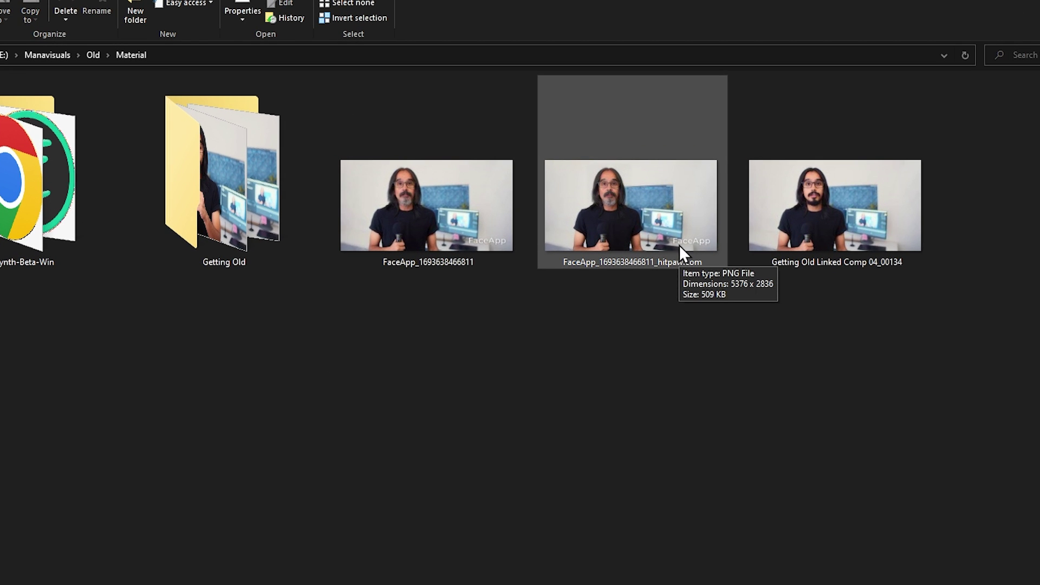
{"action": "double_click", "coordinate": [845, 239]}
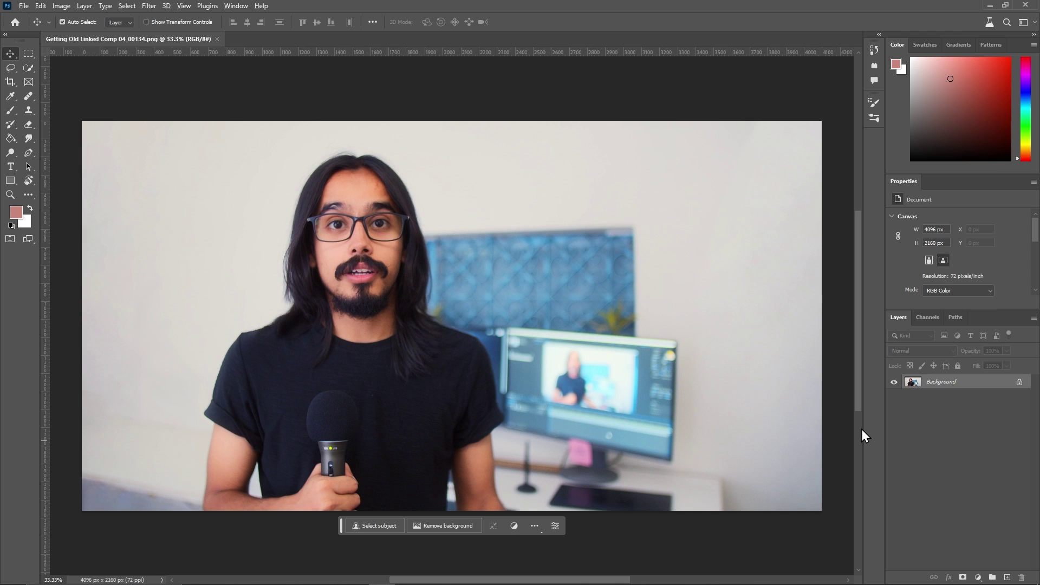
{"action": "key", "text": "alt+Tab"}
{"action": "left_click_drag", "start_coordinate": [652, 230], "coordinate": [515, 333]}
{"action": "key", "text": "alt+Tab"}
{"action": "key", "text": "Return"}
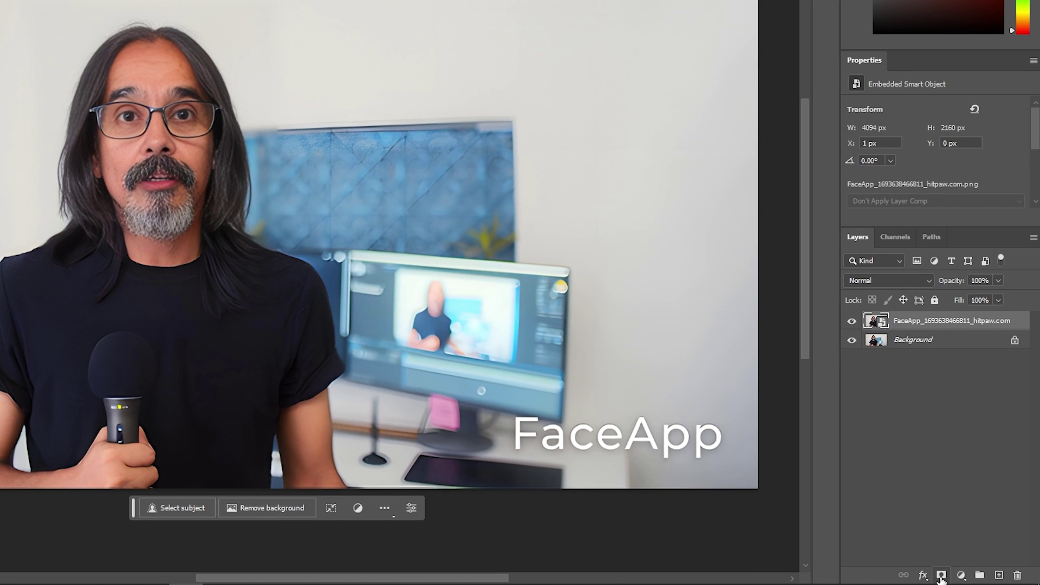
Step: Add a hide-all mask to the FaceApp layer and paint white to reveal the aged face and hair
{"action": "left_click", "coordinate": [940, 575], "text": "alt"}
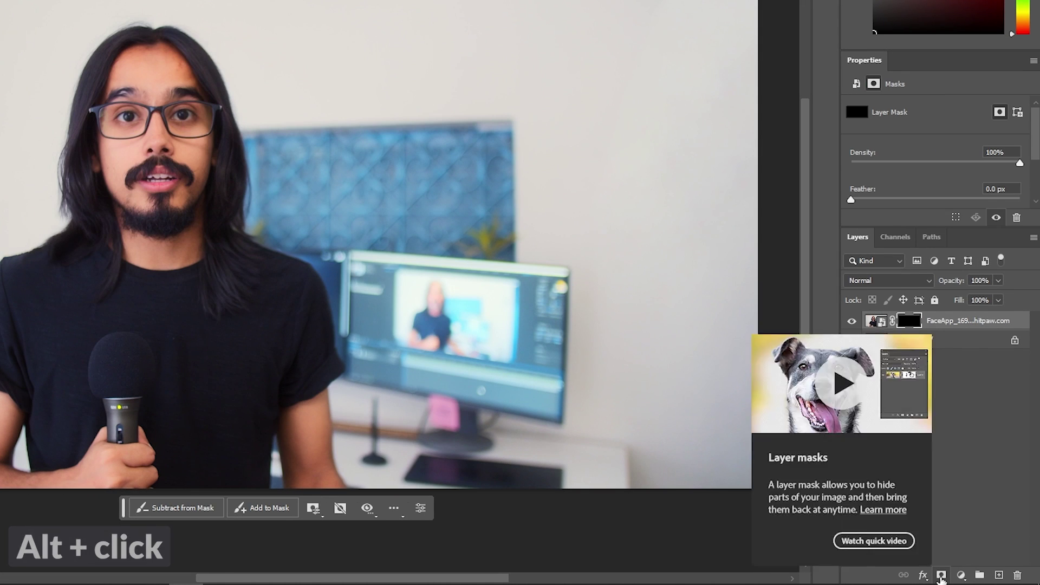
{"action": "key", "text": "b"}
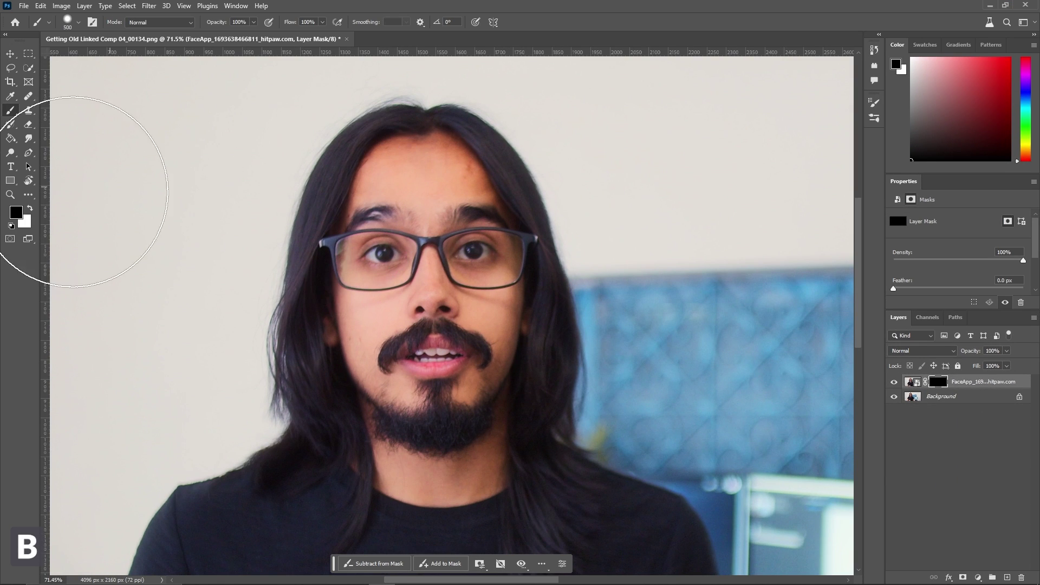
{"action": "key", "text": "x"}
{"action": "mouse_move", "coordinate": [411, 114]}
{"action": "left_mouse_down"}
{"action": "mouse_move", "coordinate": [360, 157]}
{"action": "mouse_move", "coordinate": [463, 334]}
{"action": "mouse_move", "coordinate": [402, 371]}
{"action": "left_mouse_up"}
{"action": "scroll", "coordinate": [504, 325], "scroll_direction": "down", "scroll_amount": 3}
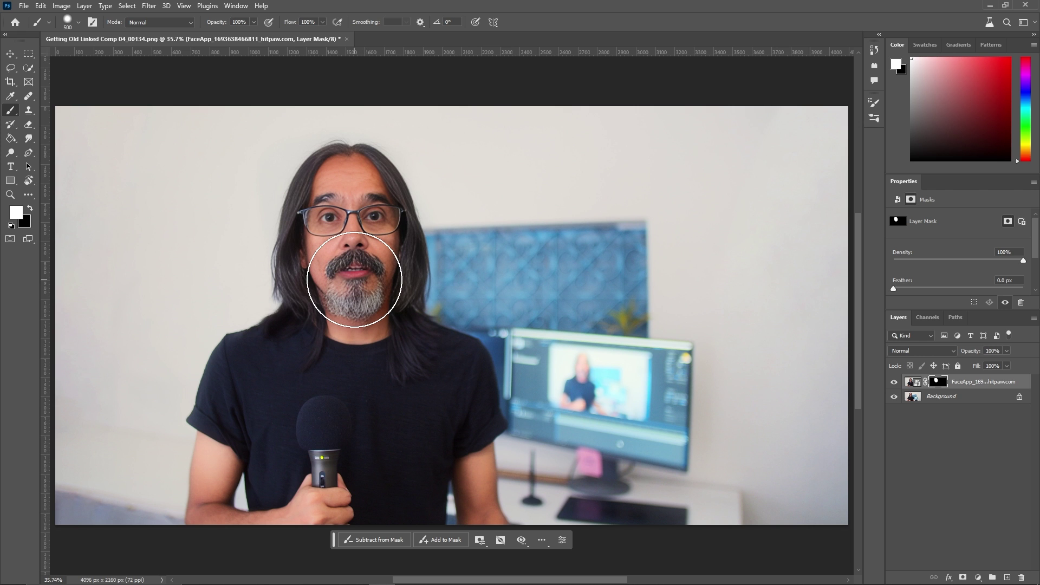
{"action": "key", "text": "ctrl+alt+s"}
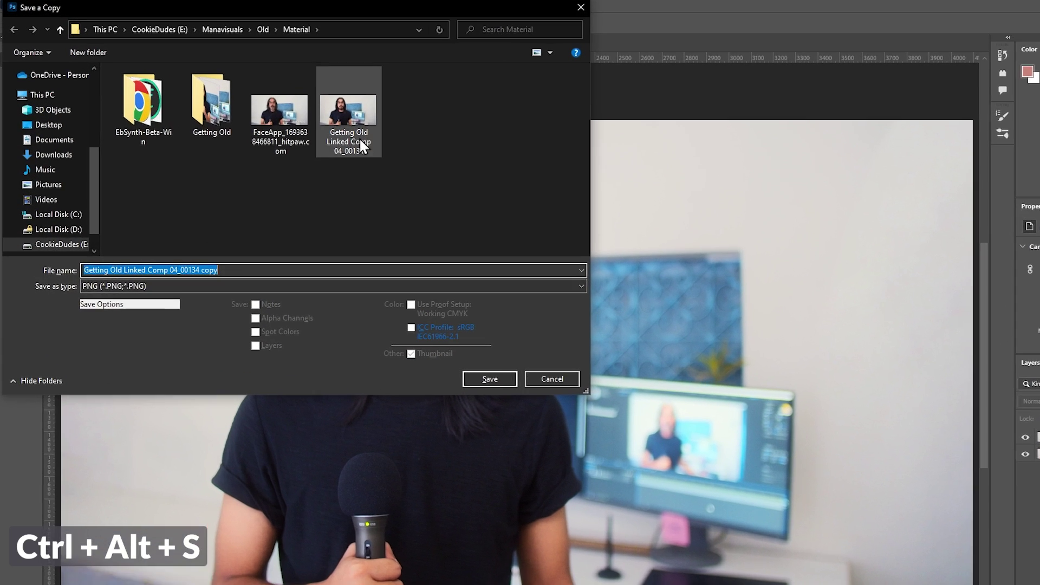
Step: Overwrite the Getting Old Linked Comp 04_00134 PNG with the composite, check it, and launch EbSynth
{"action": "left_click", "coordinate": [348, 119]}
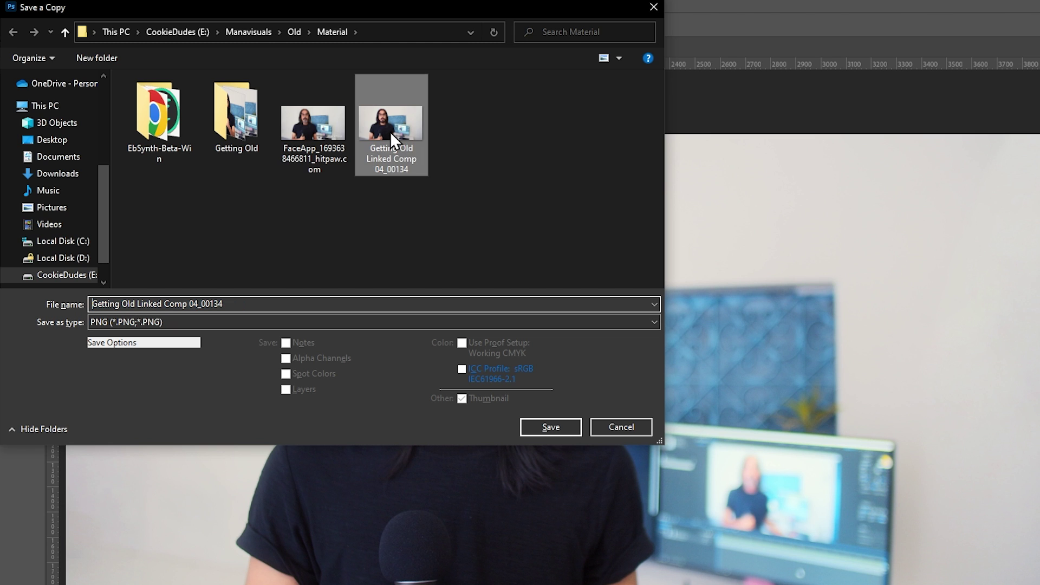
{"action": "key", "text": "Return"}
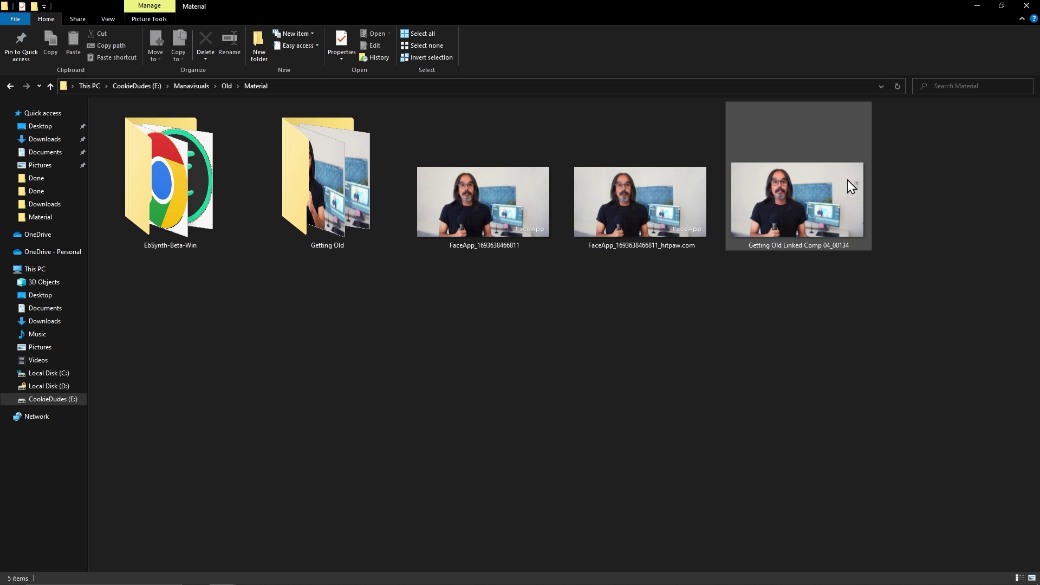
{"action": "double_click", "coordinate": [850, 186]}
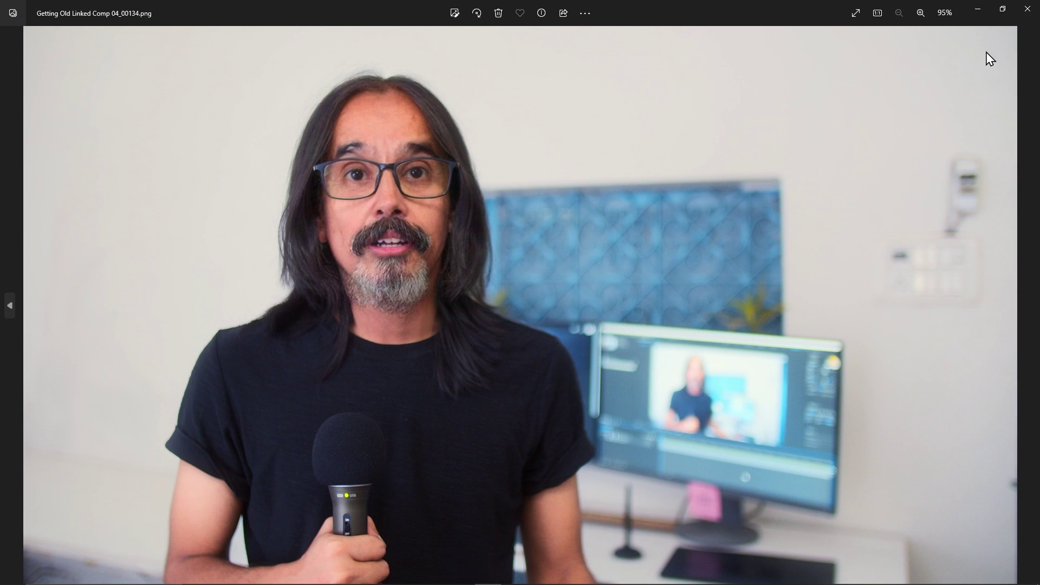
{"action": "left_click", "coordinate": [1027, 13]}
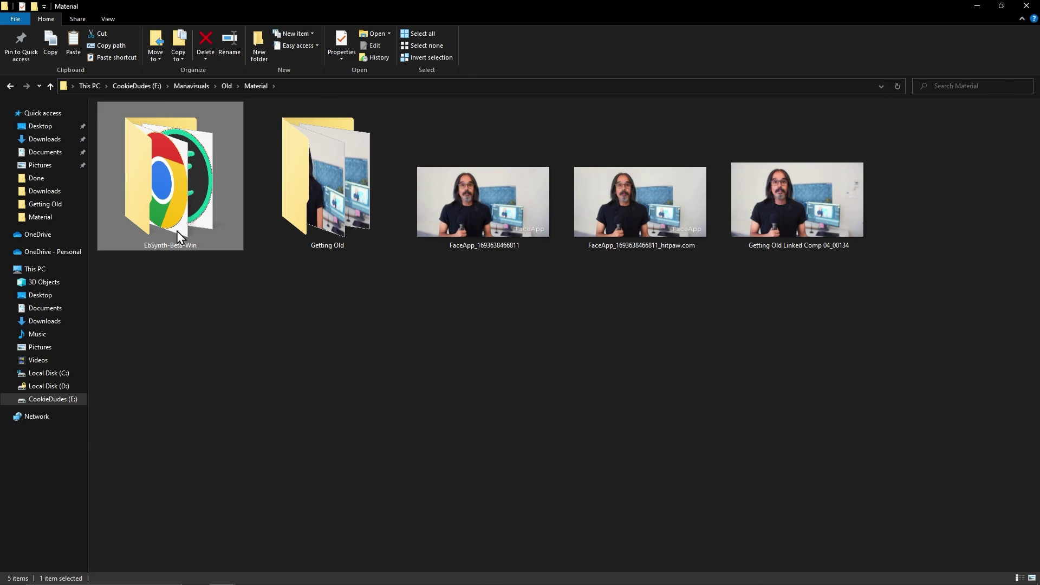
{"action": "double_click", "coordinate": [176, 231]}
{"action": "double_click", "coordinate": [150, 132]}
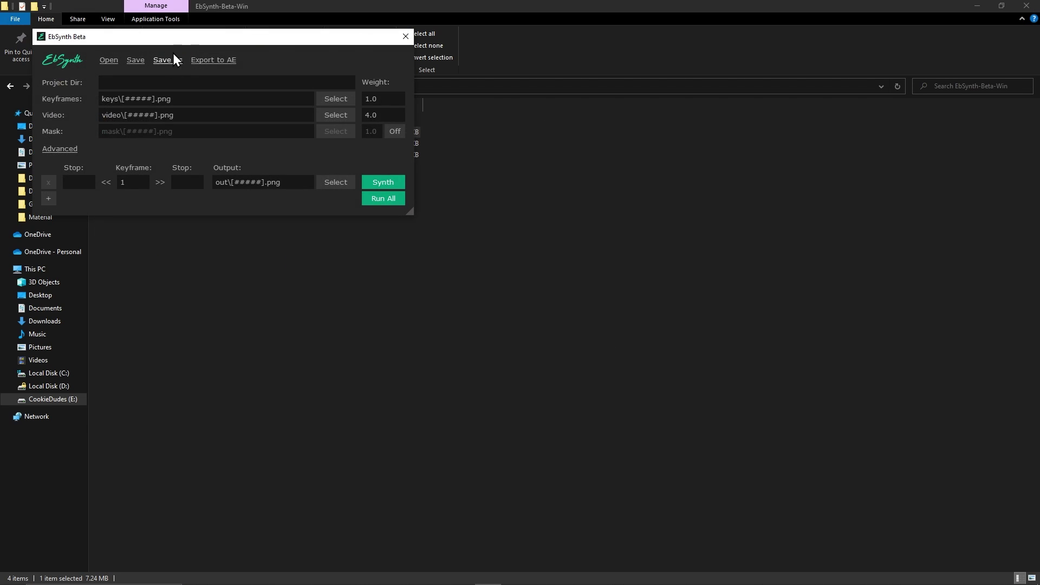
Step: Set EbSynth's Video input to the Getting Old PNG sequence
{"action": "left_click_drag", "start_coordinate": [183, 42], "coordinate": [756, 312]}
{"action": "left_click", "coordinate": [254, 86]}
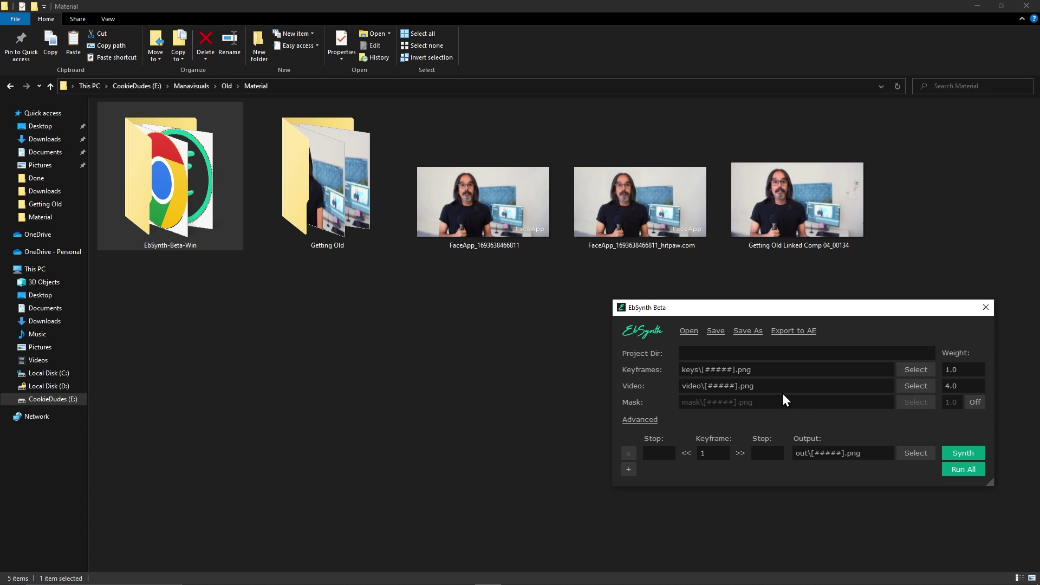
{"action": "left_click", "coordinate": [914, 389]}
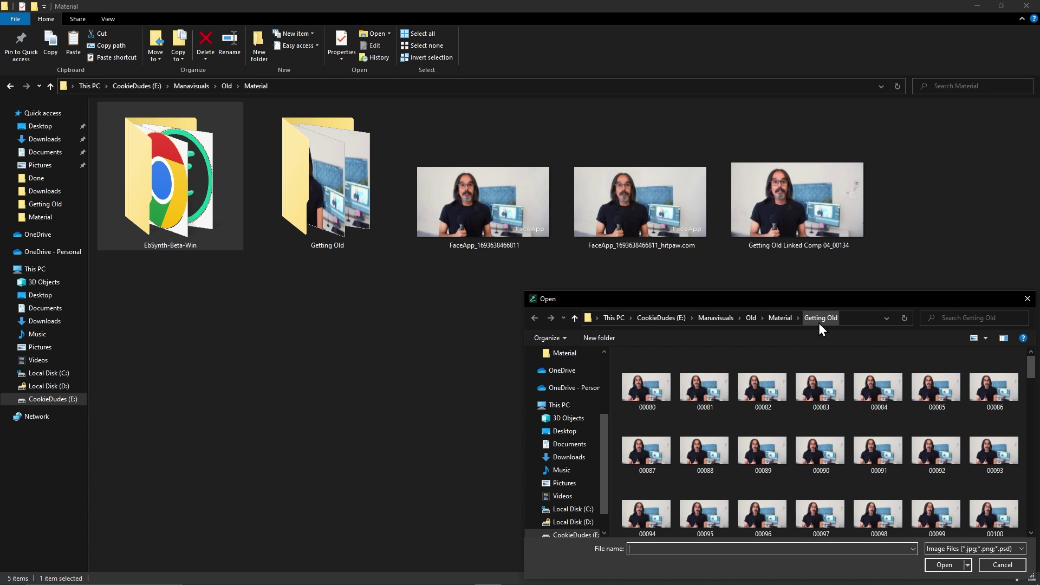
{"action": "double_click", "coordinate": [632, 401]}
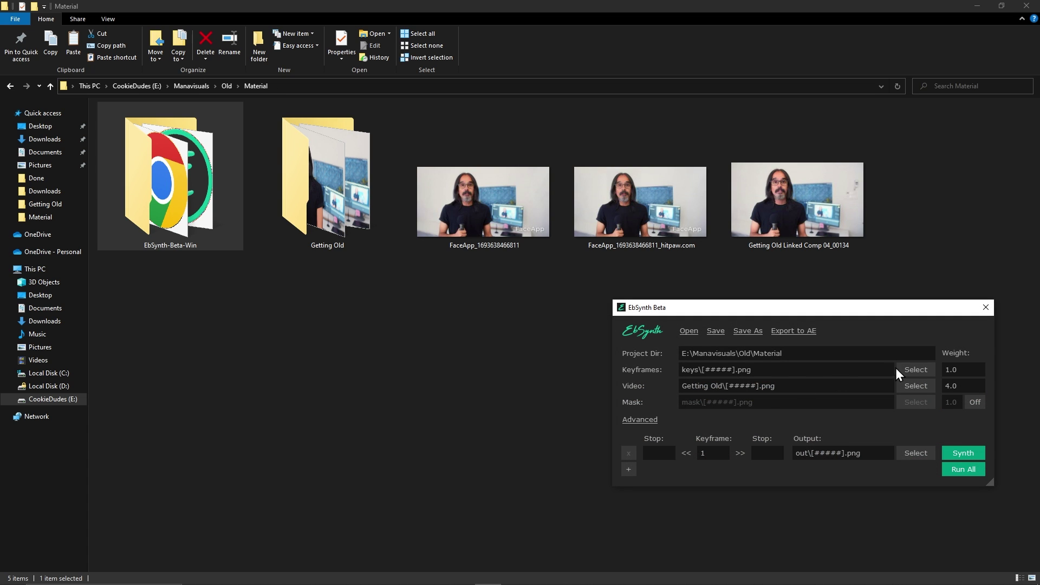
Step: Set Getting Old Linked Comp 04_00134 as the keyframe
{"action": "left_click", "coordinate": [914, 369]}
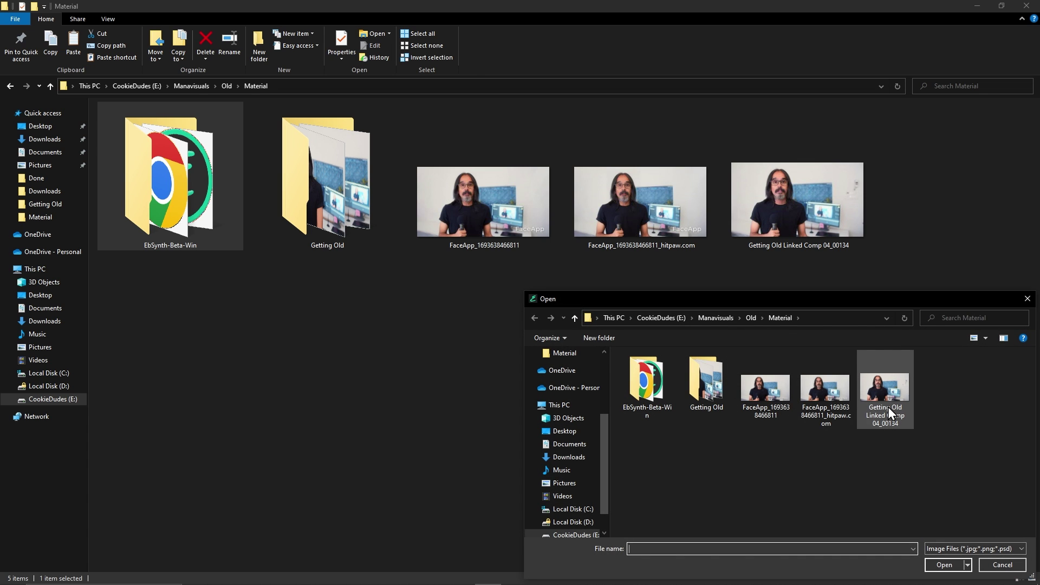
{"action": "left_click", "coordinate": [888, 407]}
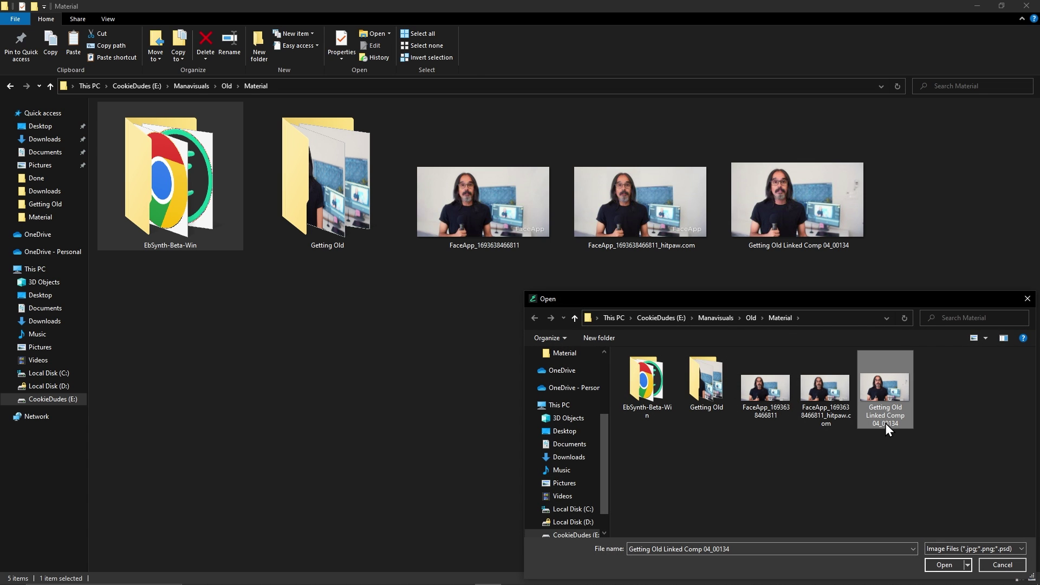
{"action": "left_click", "coordinate": [946, 564]}
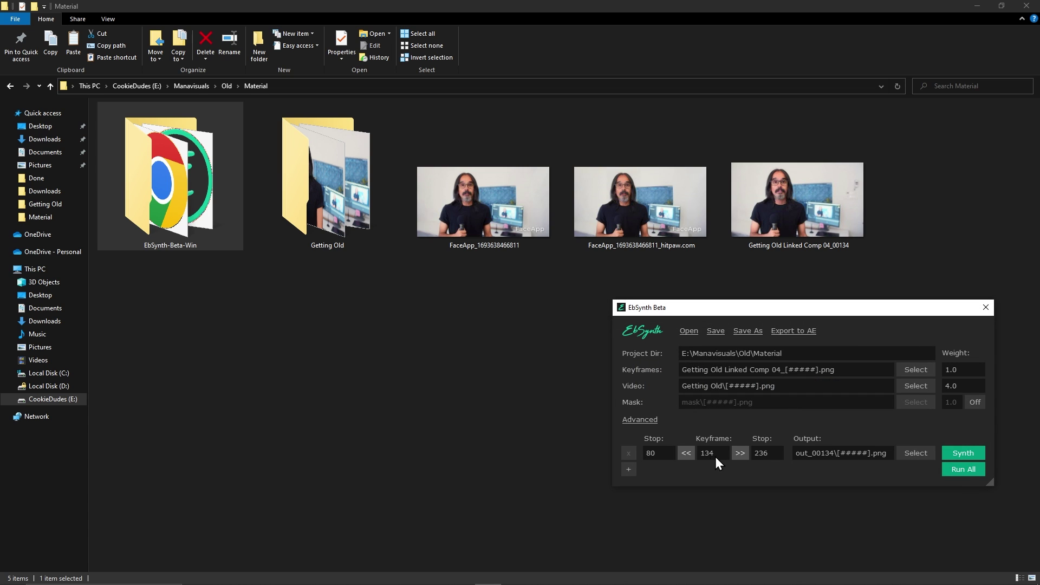
Step: Raise EbSynth's De-flicker value to 1.5 in the advanced settings
{"action": "left_click", "coordinate": [649, 420]}
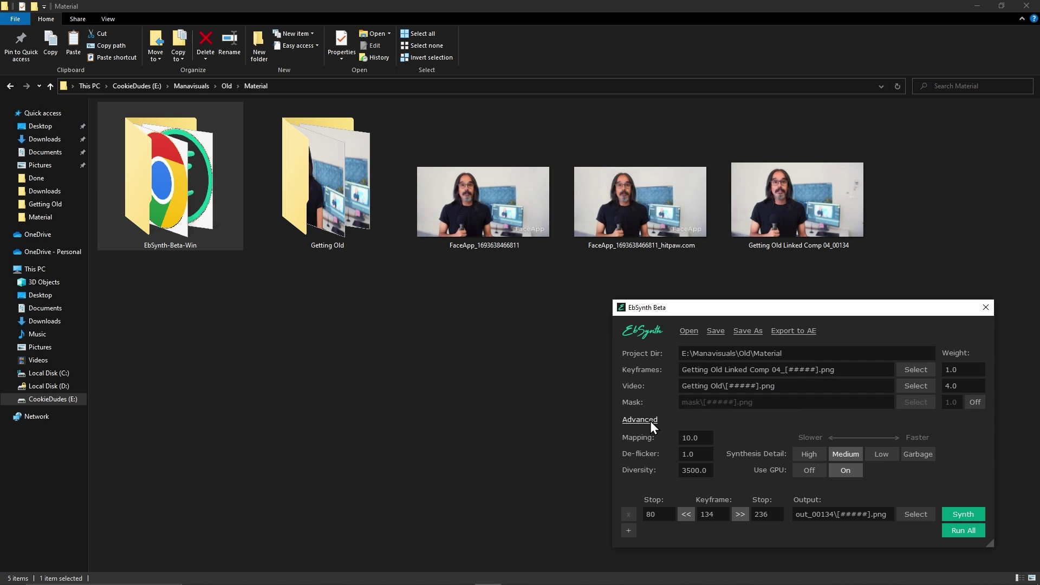
{"action": "left_click", "coordinate": [696, 455]}
{"action": "left_click_drag", "start_coordinate": [728, 307], "coordinate": [493, 171]}
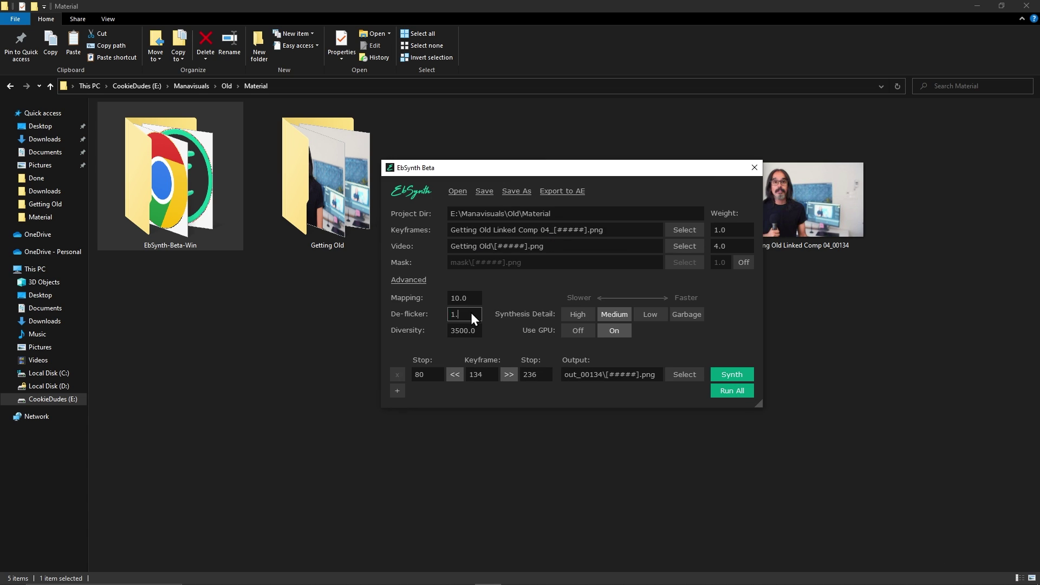
{"action": "left_click", "coordinate": [505, 297]}
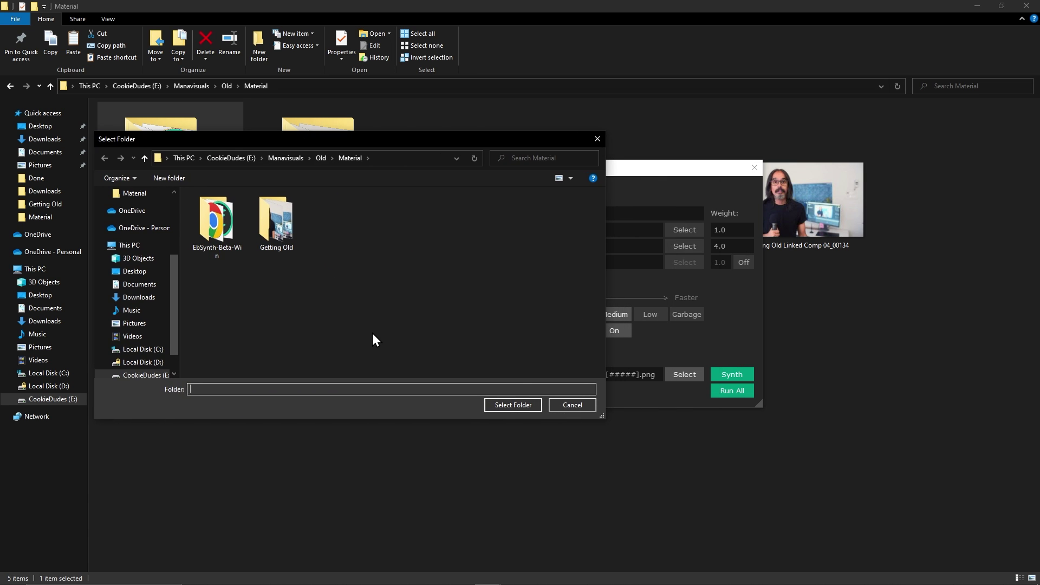
Step: Set a new 'Old Done' folder as the output and synthesize the aged frames into it
{"action": "key", "text": "ctrl+shift+n"}
{"action": "type", "text": "Ol"}
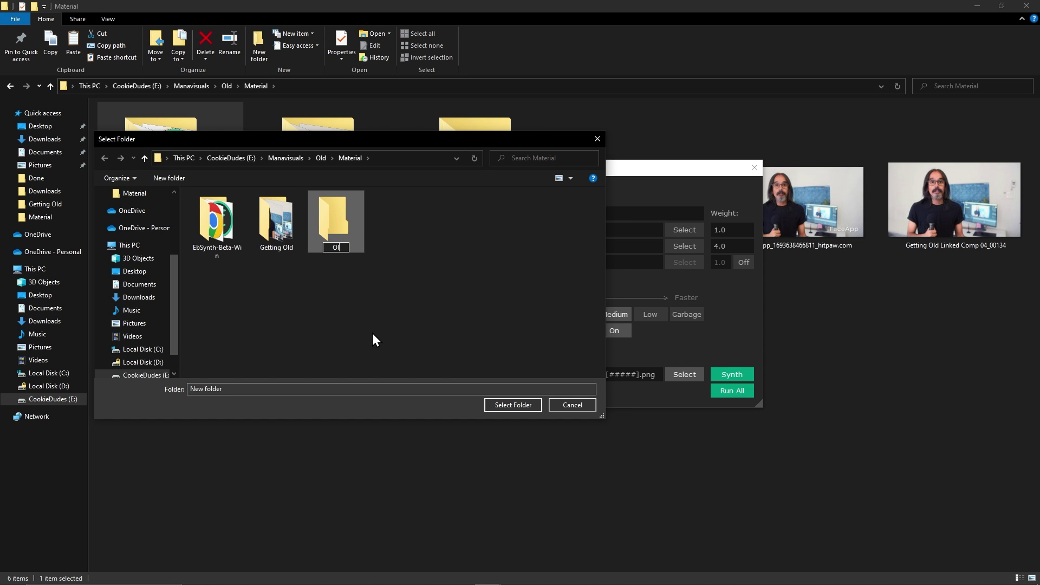
{"action": "type", "text": "d Done"}
{"action": "key", "text": "Return"}
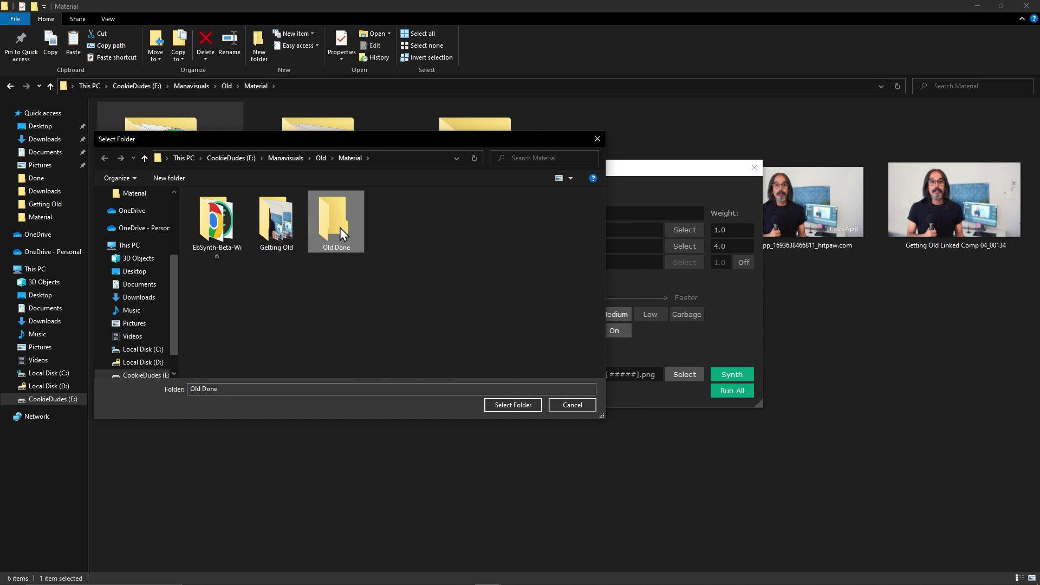
{"action": "double_click", "coordinate": [340, 228]}
{"action": "left_click", "coordinate": [515, 406]}
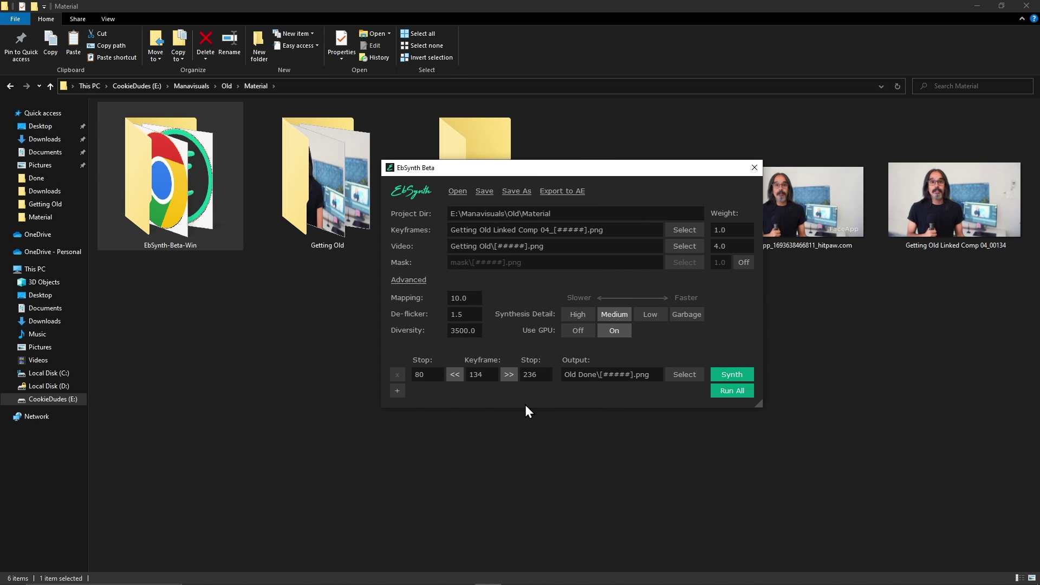
{"action": "left_click", "coordinate": [731, 374]}
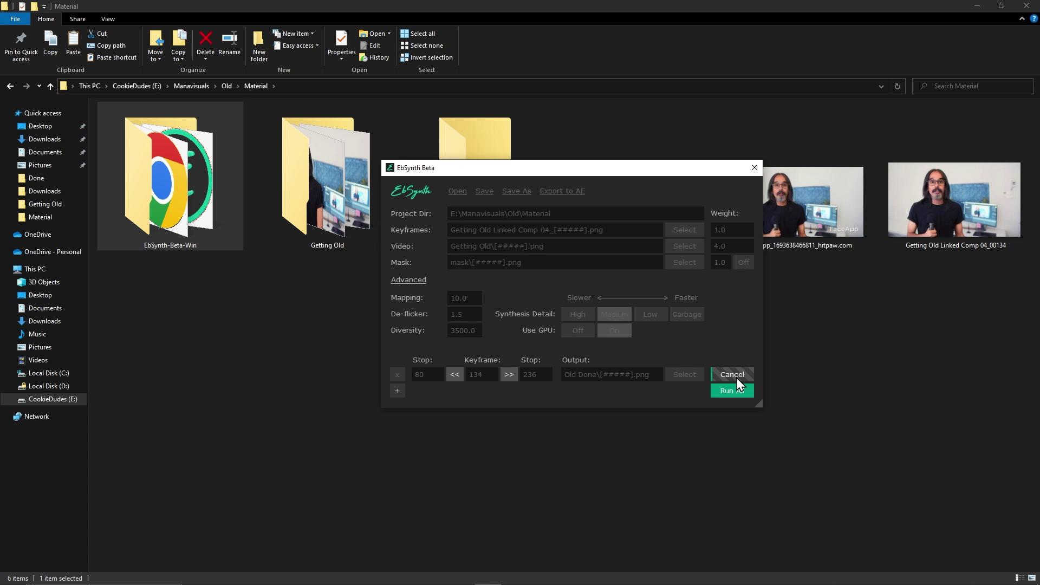
{"action": "left_click_drag", "start_coordinate": [628, 167], "coordinate": [711, 331]}
Step: Preview a rendered frame from Old Done, then bring up After Effects' Import File dialog
{"action": "double_click", "coordinate": [467, 190]}
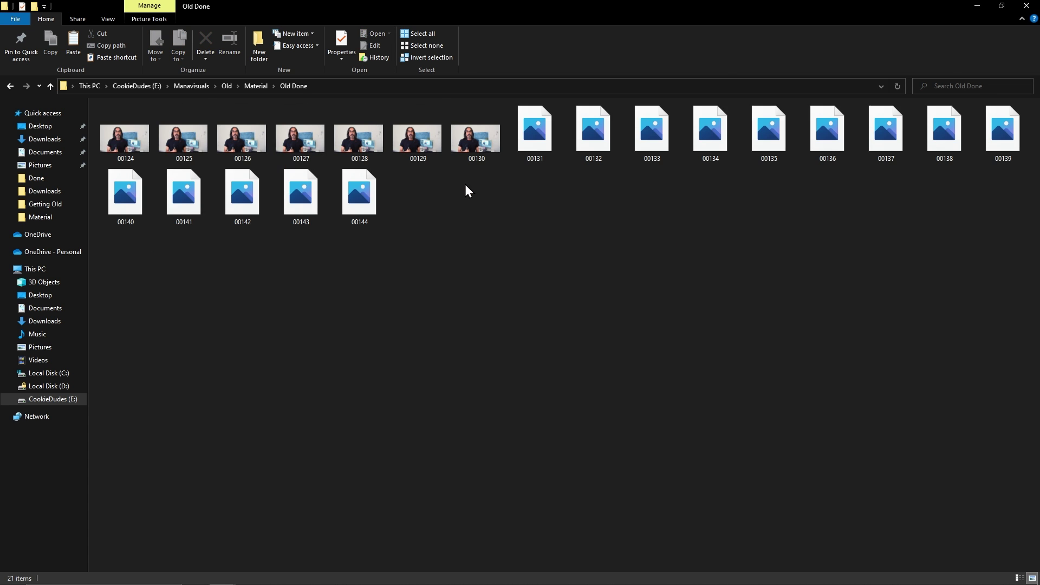
{"action": "double_click", "coordinate": [196, 128]}
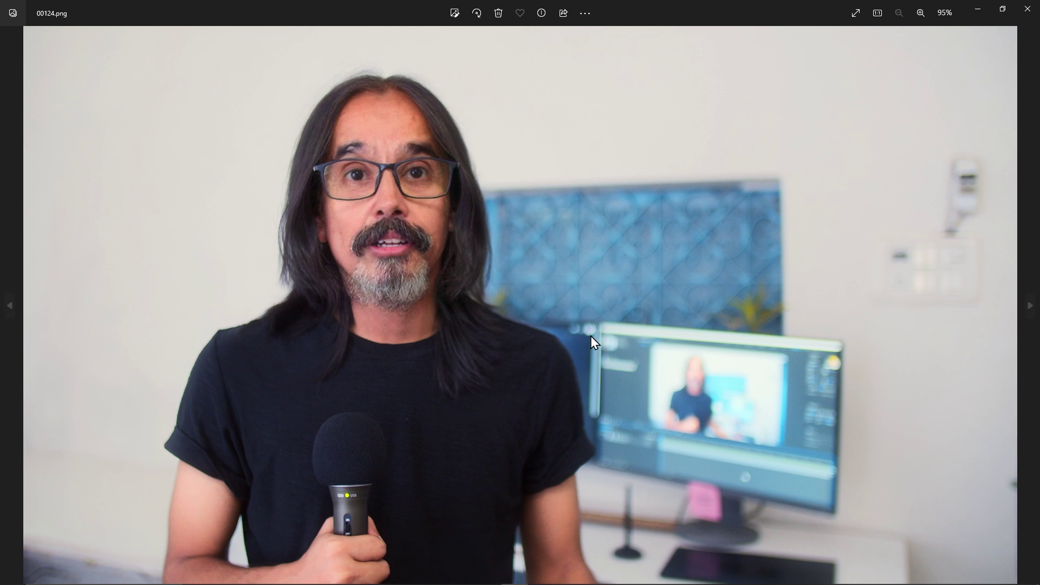
{"action": "left_click", "coordinate": [1027, 9]}
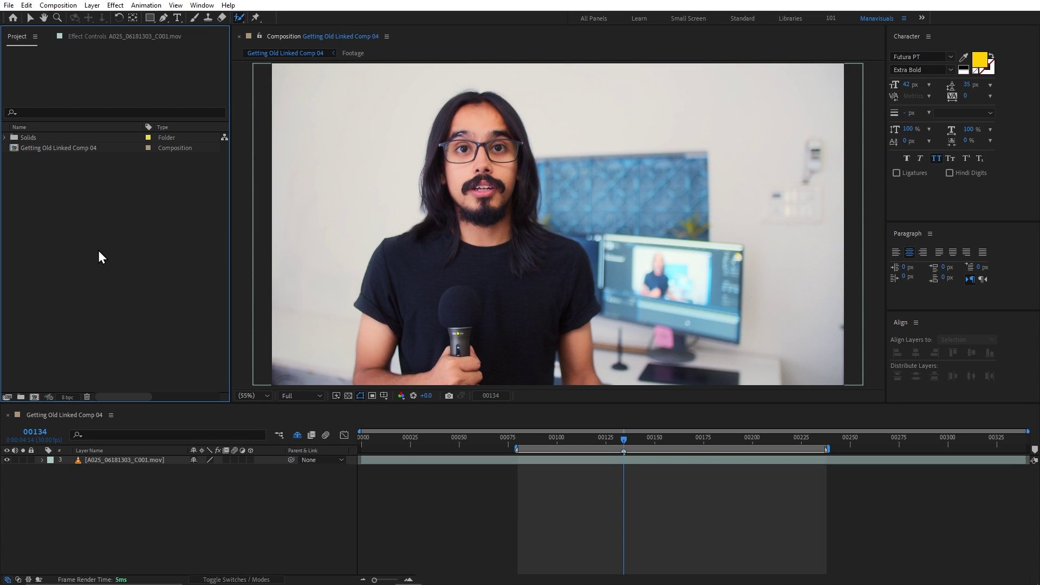
{"action": "double_click", "coordinate": [98, 250]}
Step: Import frame 00080 as a PNG sequence and interpret it at 30 fps
{"action": "left_click", "coordinate": [125, 116]}
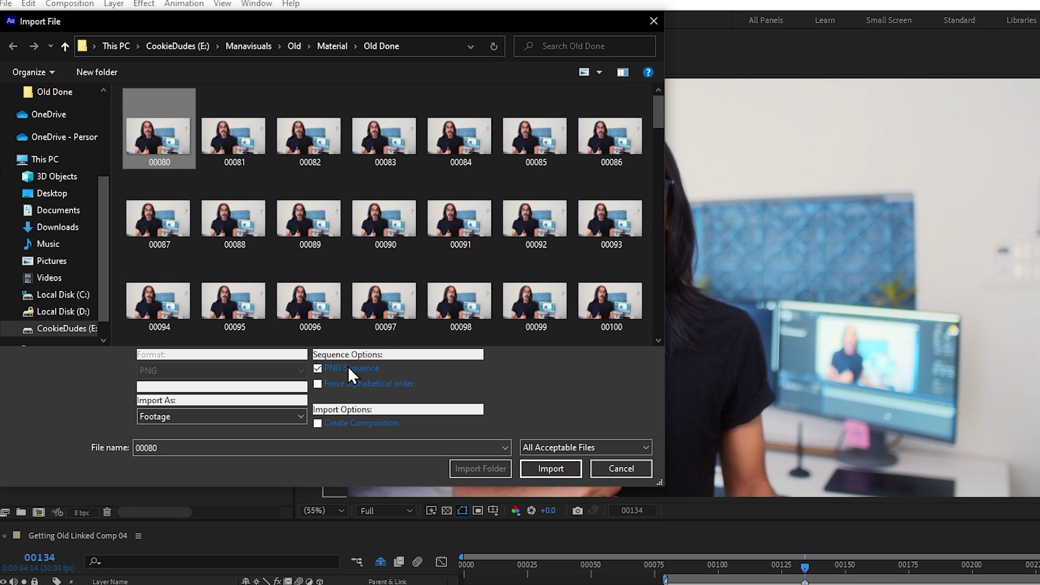
{"action": "left_click", "coordinate": [550, 468]}
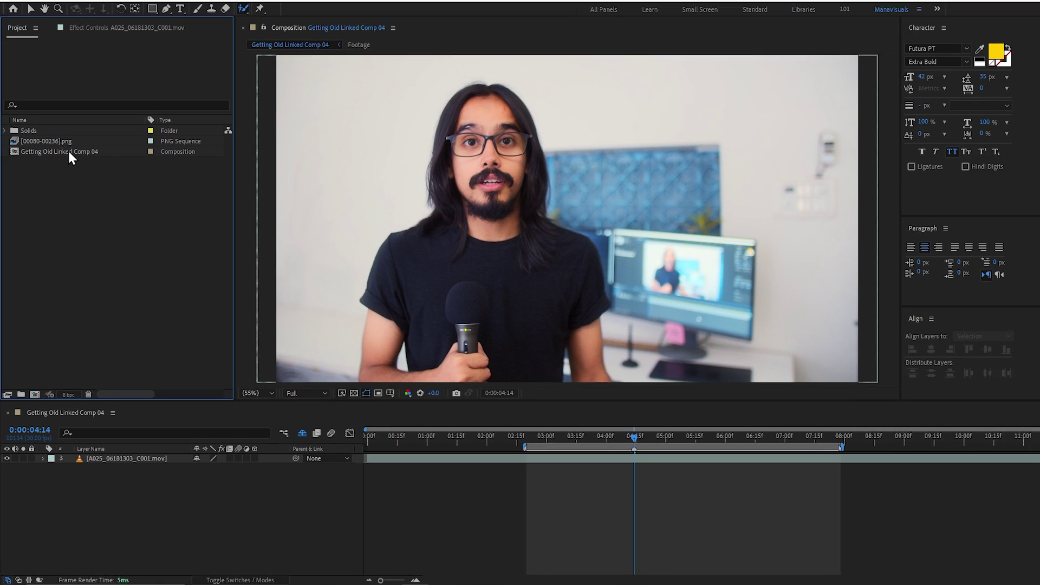
{"action": "left_click", "coordinate": [87, 23]}
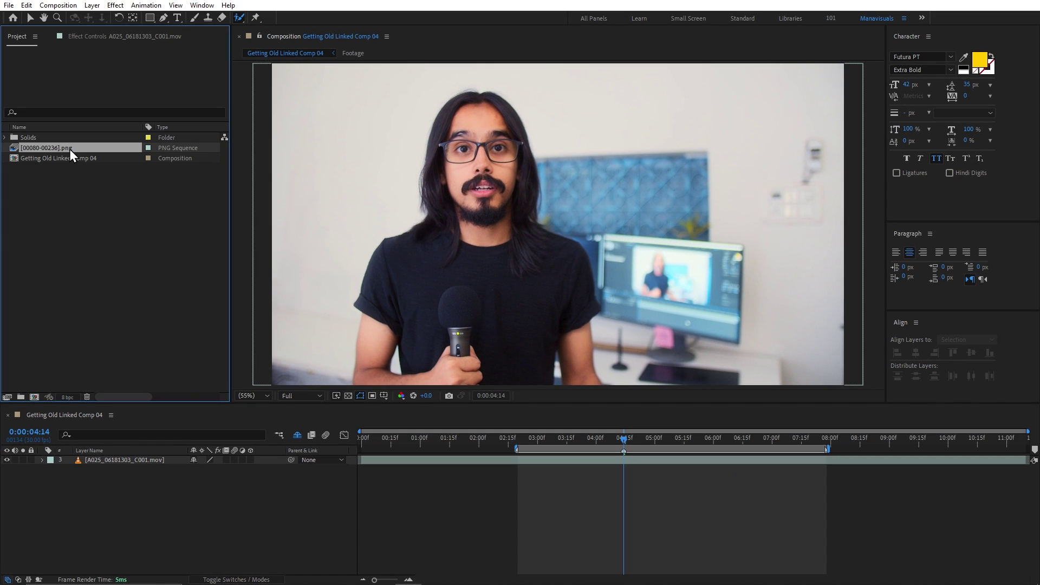
{"action": "right_click", "coordinate": [70, 149]}
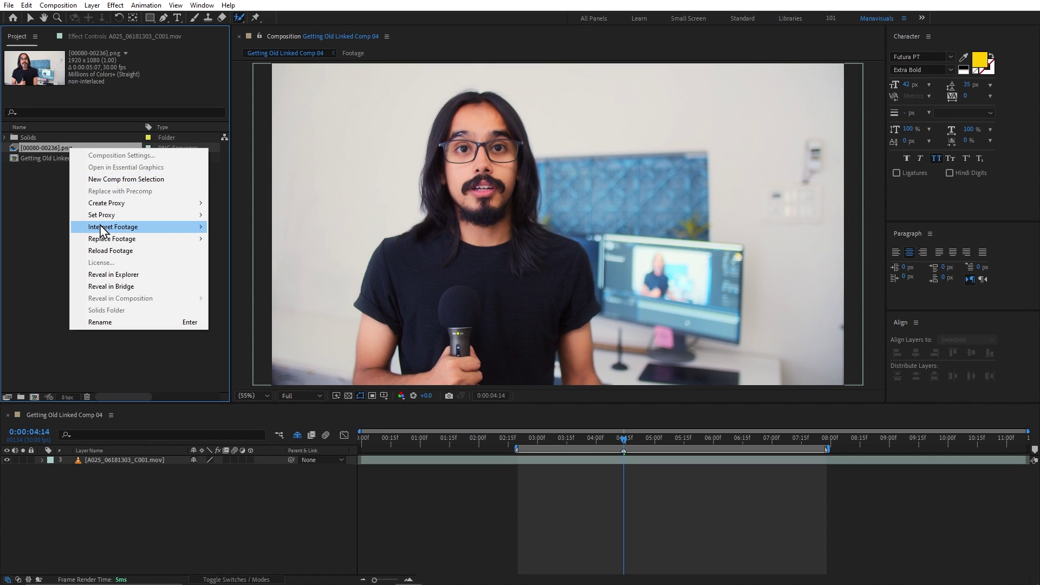
{"action": "mouse_move", "coordinate": [104, 228]}
{"action": "left_click", "coordinate": [243, 224]}
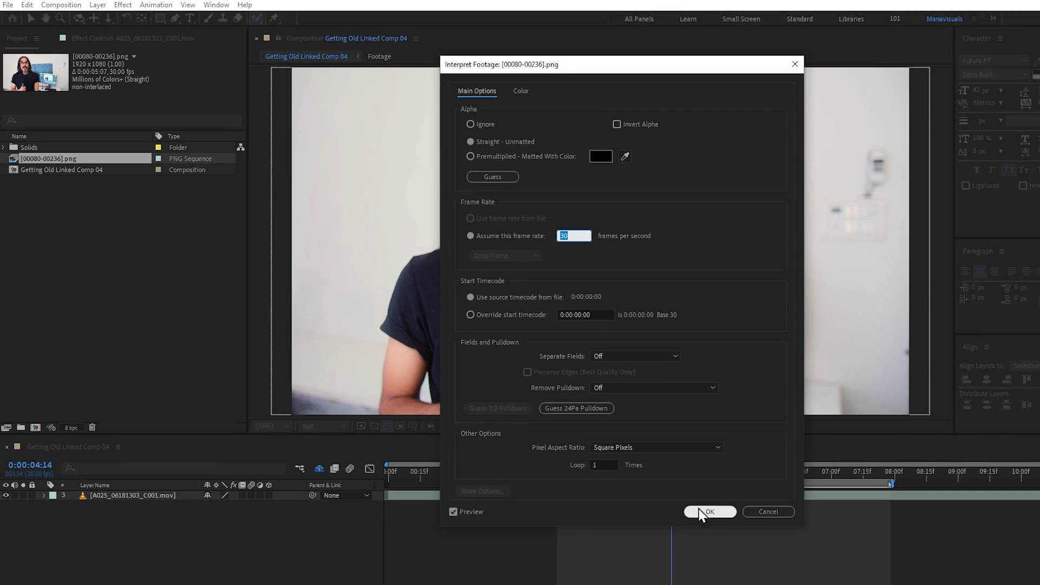
{"action": "left_click", "coordinate": [704, 511]}
Step: Layer the aged sequence above the original clip, trimmed to start at 2:20, and preview it
{"action": "left_click_drag", "start_coordinate": [69, 151], "coordinate": [426, 461]}
{"action": "left_click", "coordinate": [517, 442]}
{"action": "key", "text": "bracketleft"}
{"action": "key", "text": "space"}
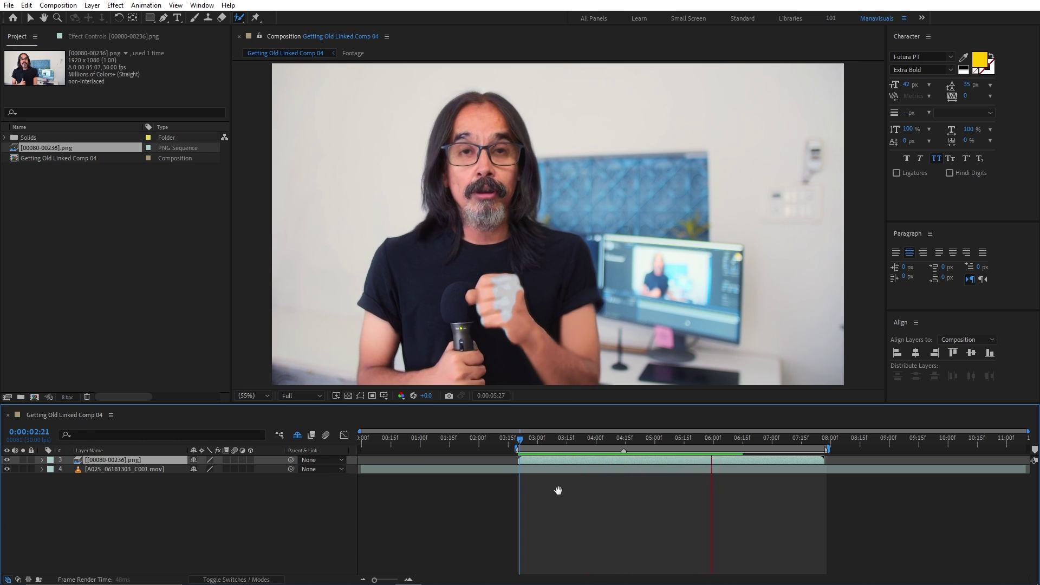
Step: Draw an oval mask over the face on the aged layer with 44-pixel feather
{"action": "key", "text": "space"}
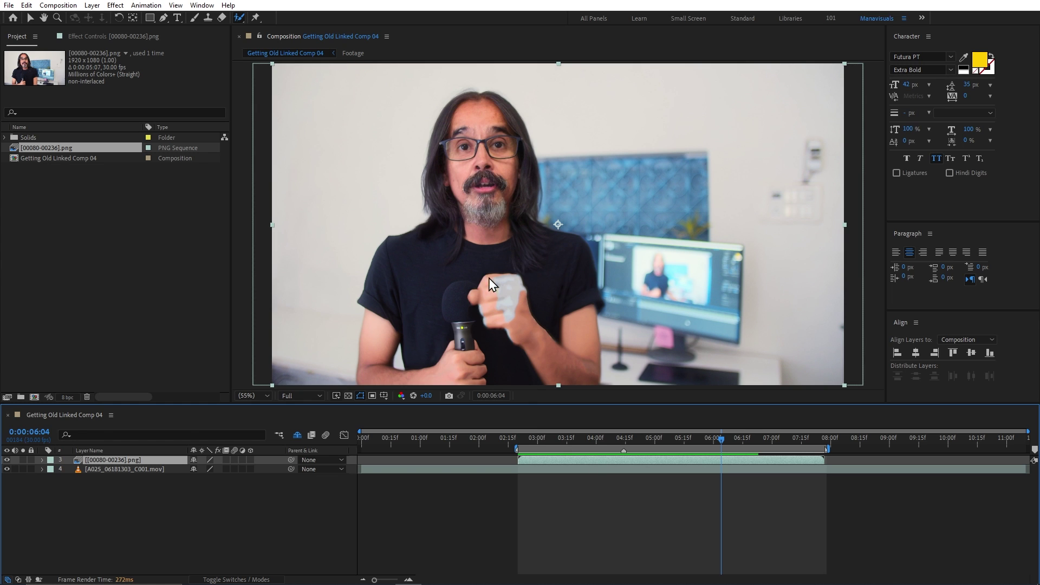
{"action": "left_click_drag", "start_coordinate": [148, 20], "coordinate": [178, 41]}
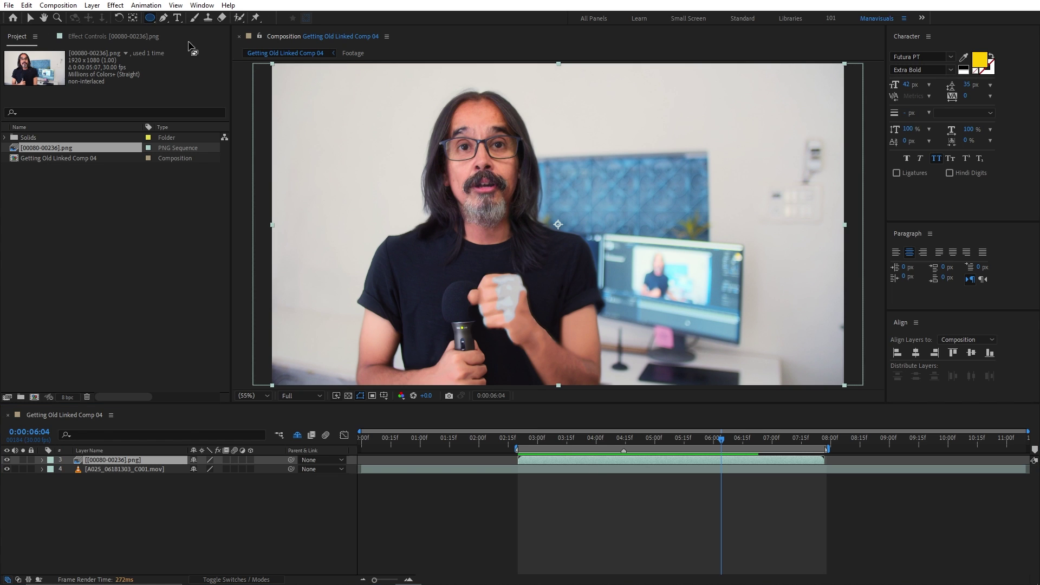
{"action": "left_click_drag", "start_coordinate": [383, 71], "coordinate": [584, 256]}
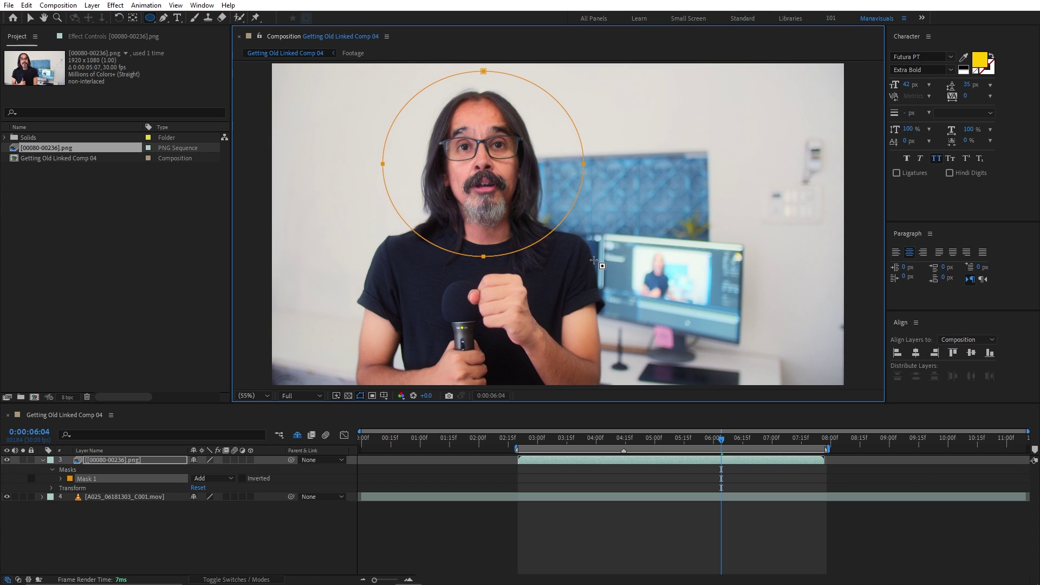
{"action": "key", "text": "f"}
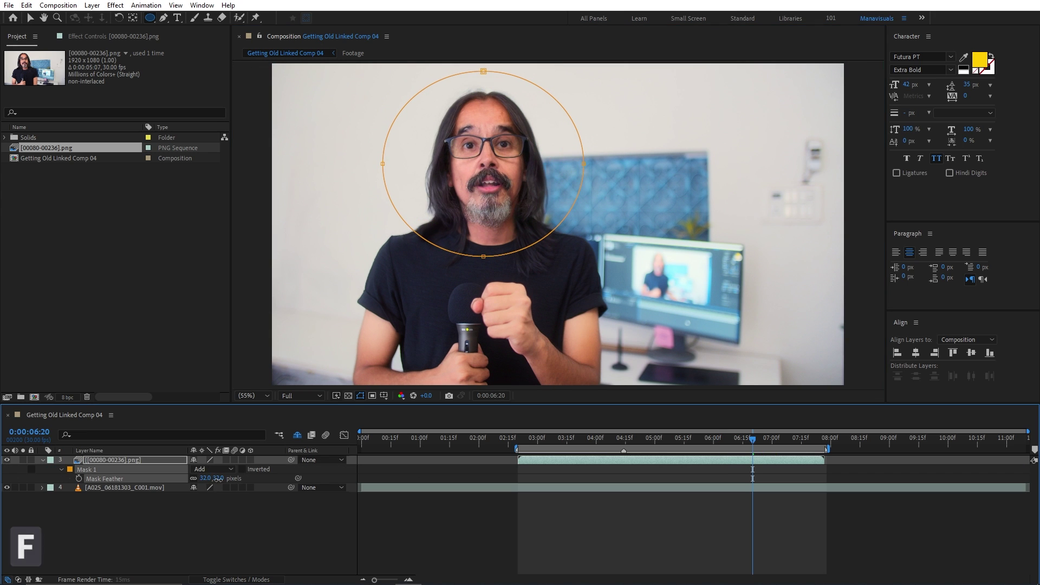
{"action": "left_click_drag", "start_coordinate": [218, 478], "coordinate": [224, 479]}
{"action": "left_click", "coordinate": [232, 557]}
Step: Fade the aged layer's opacity from 0% at 2:20 to 100% at 4:00 and preview it
{"action": "left_click_drag", "start_coordinate": [541, 439], "coordinate": [596, 439]}
{"action": "key", "text": "alt+shift+t"}
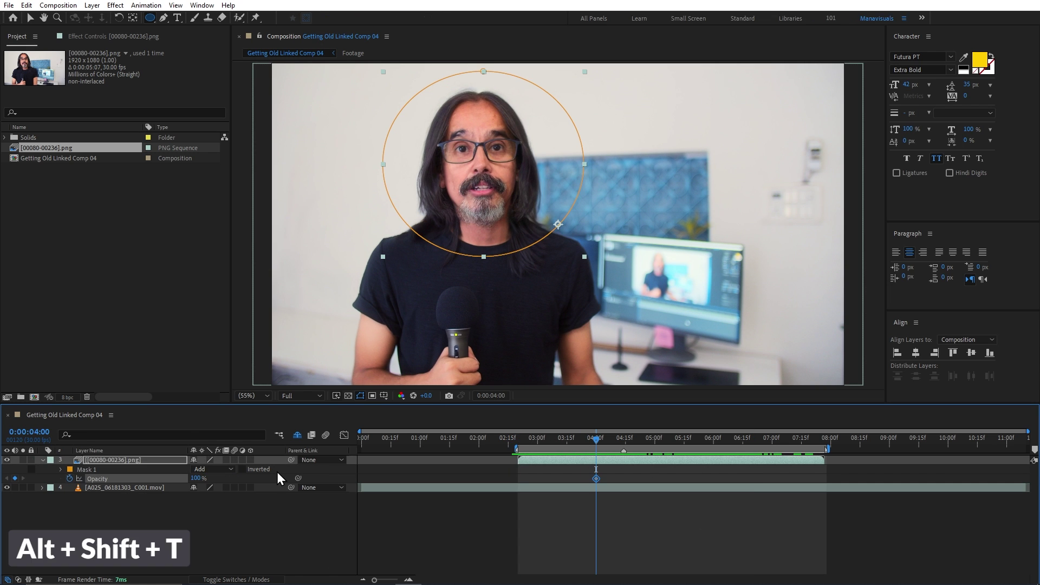
{"action": "key", "text": "i"}
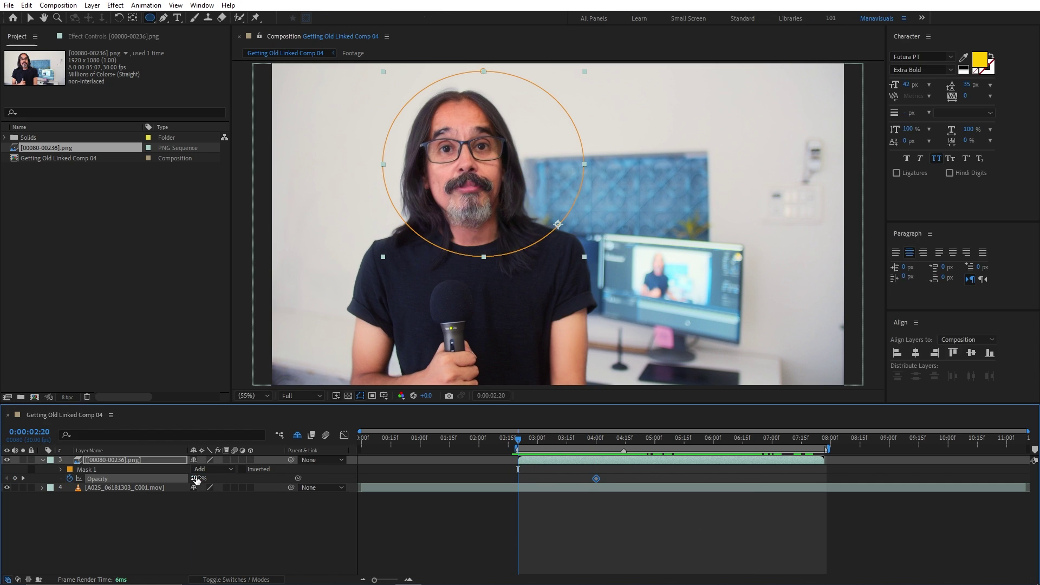
{"action": "left_click_drag", "start_coordinate": [196, 479], "coordinate": [131, 477]}
{"action": "left_click", "coordinate": [232, 513]}
{"action": "key", "text": "space"}
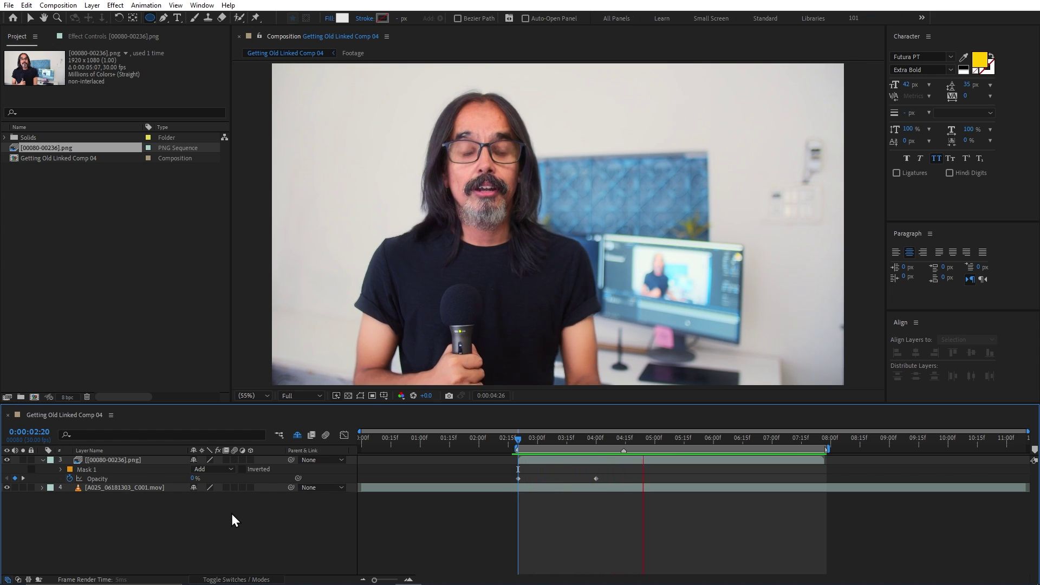
{"action": "key", "text": "space"}
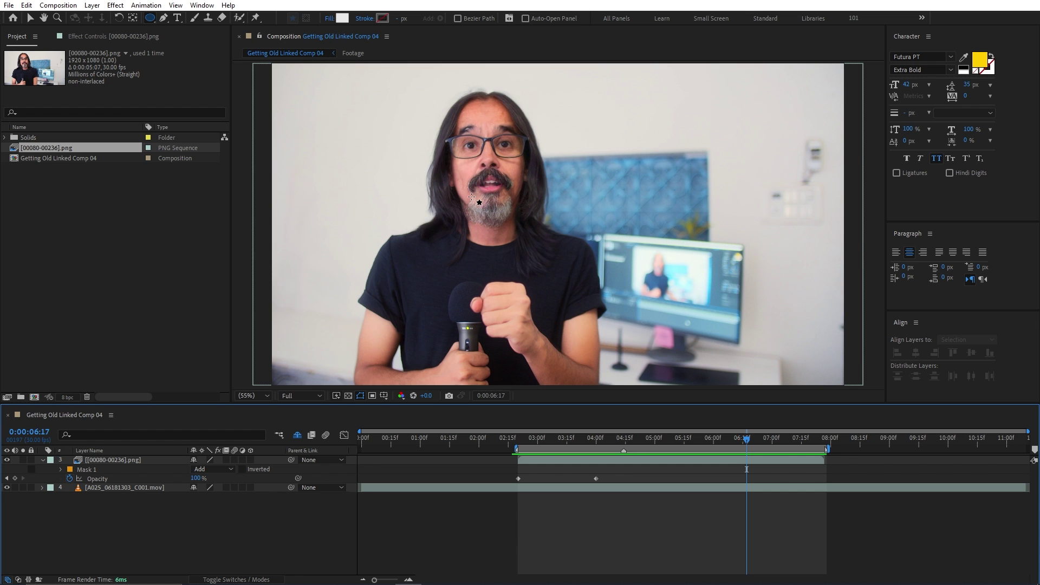
{"action": "key", "text": "slash"}
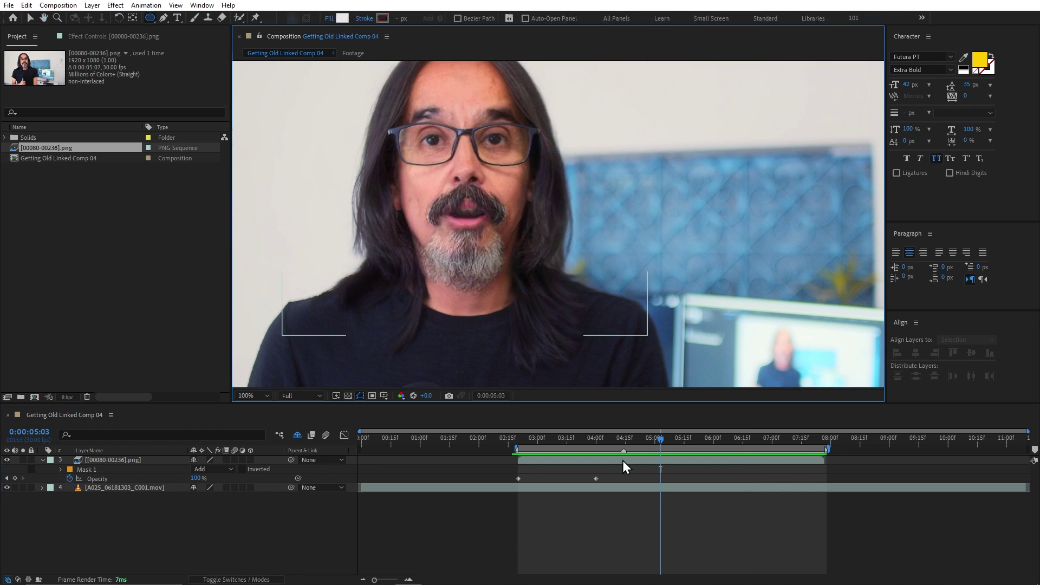